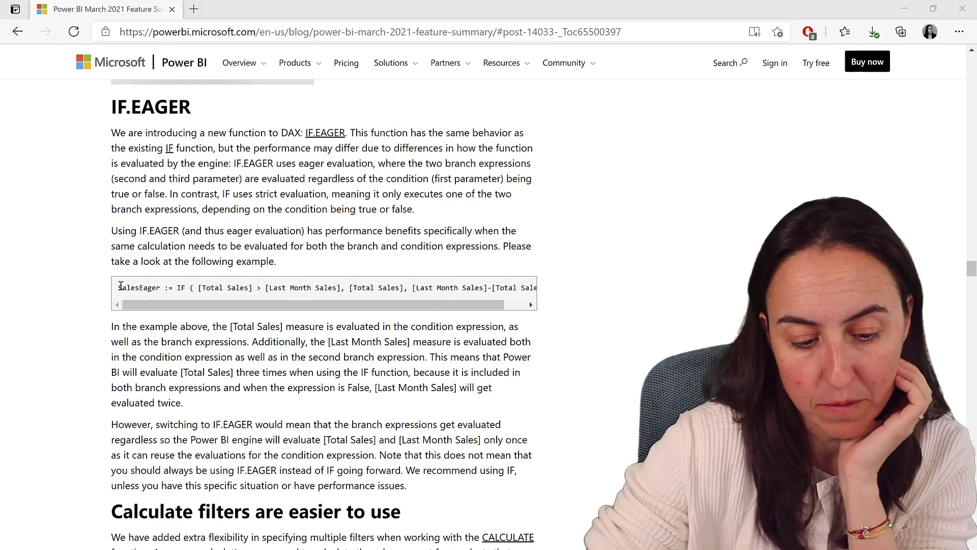
Select the blog's SalesEager example formula, then switch to the Power BI Desktop report.
left_click_drag(117, 287, 604, 298)
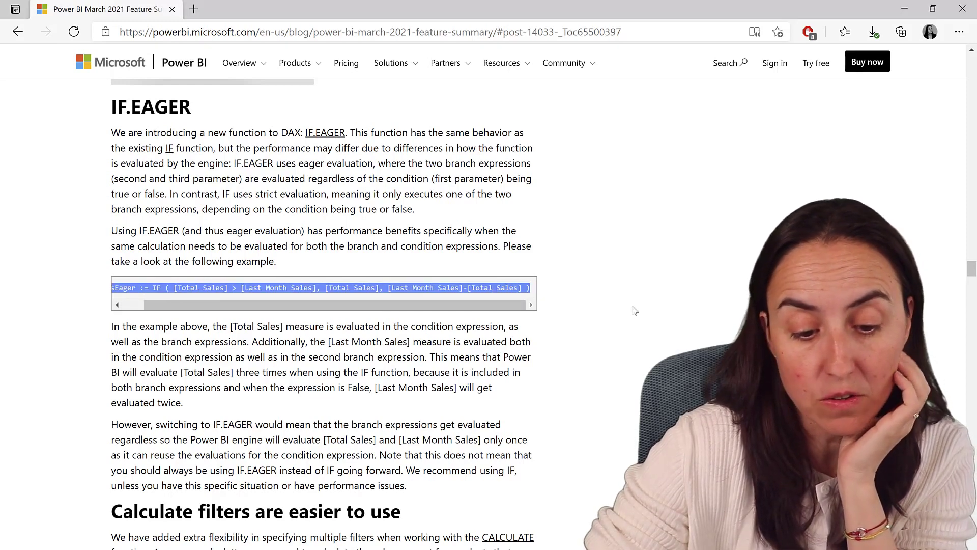
left_click(444, 275)
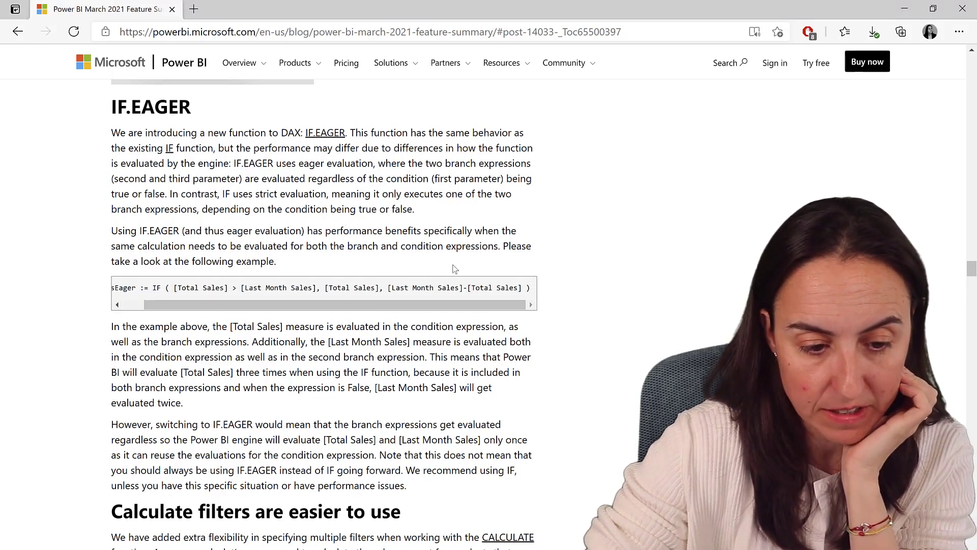
scroll(221, 284, "left", 2)
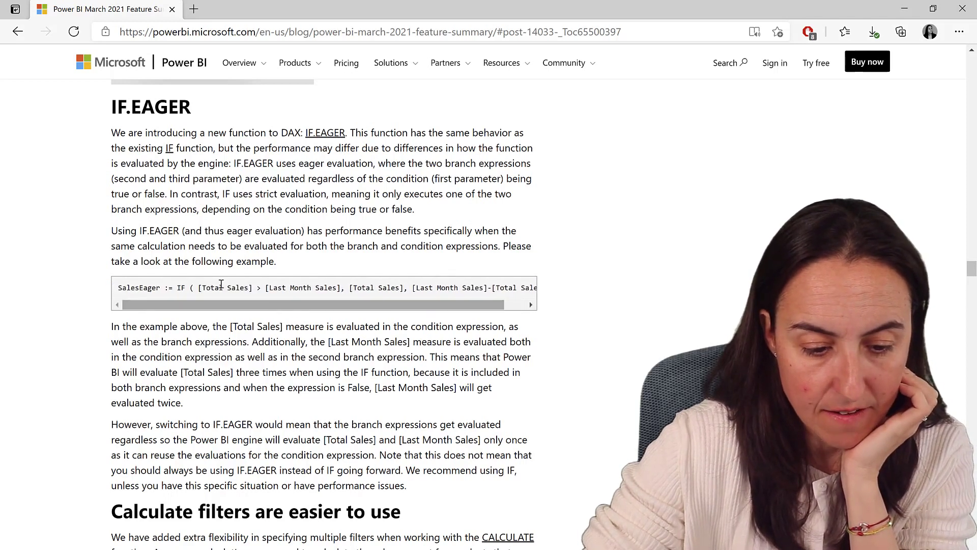
key("alt+Tab")
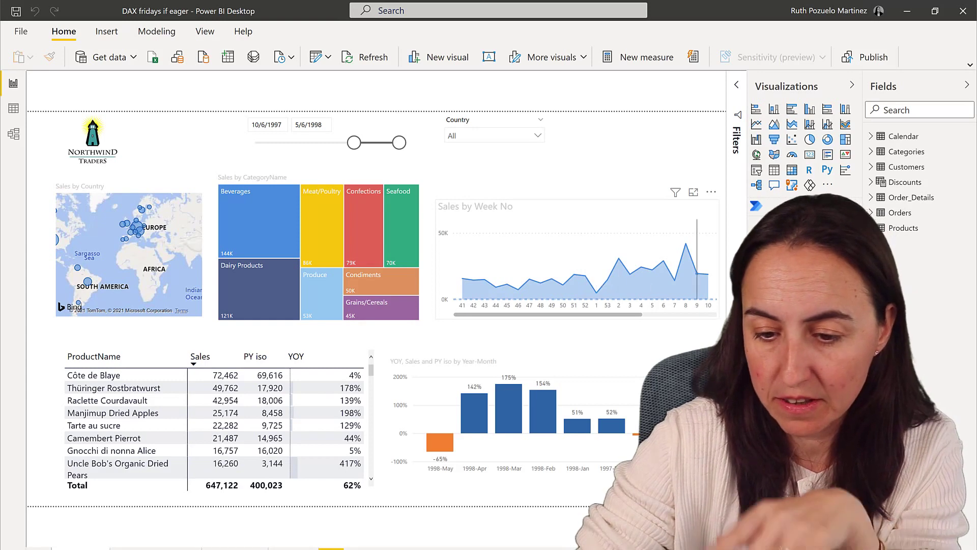
Start a new 'if' measure in Order_Details with the condition [Total sales]>[PY iso].
left_click(911, 199)
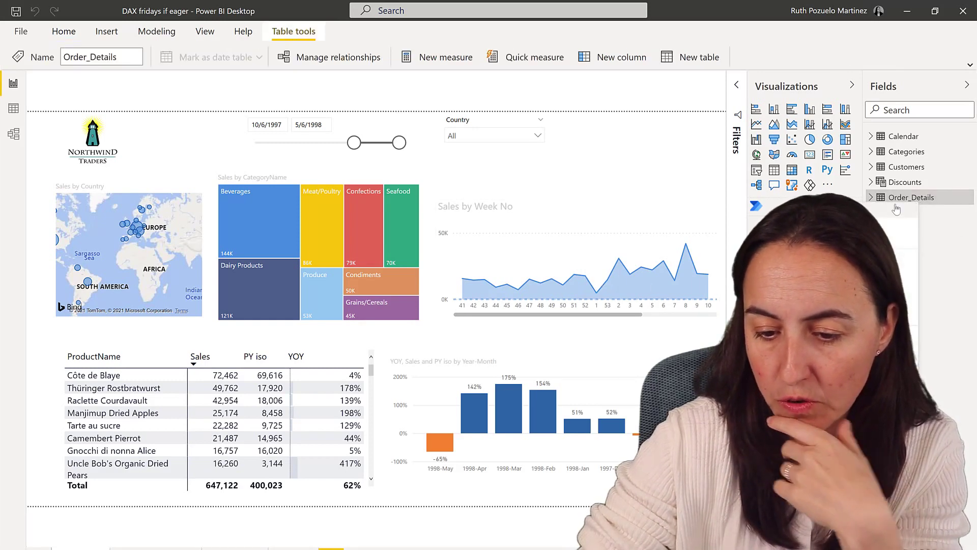
left_click(446, 57)
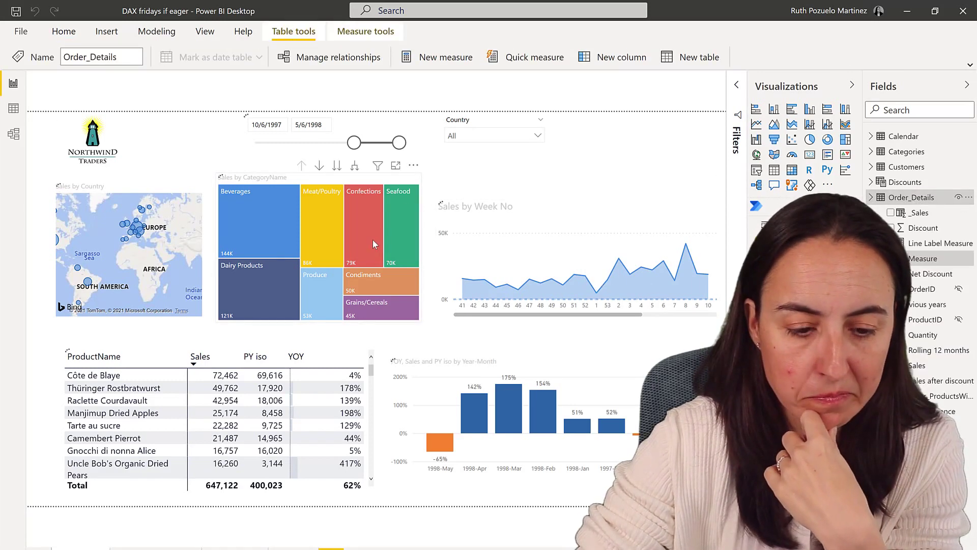
type("if ")
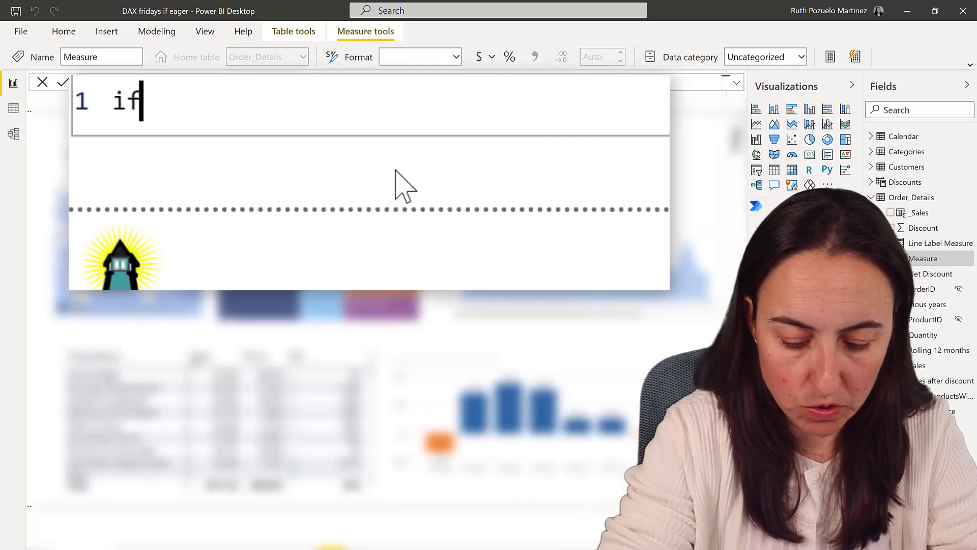
type("=")
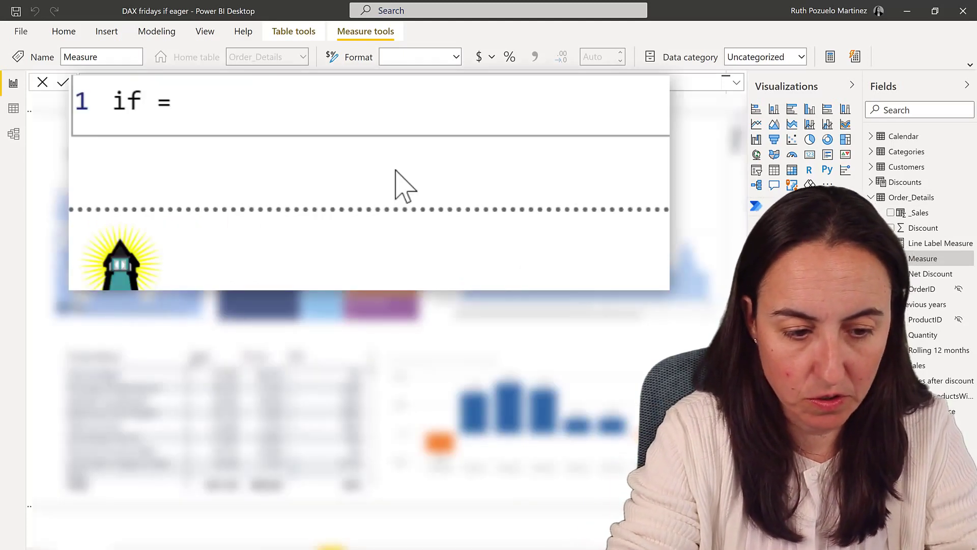
key("shift+Return")
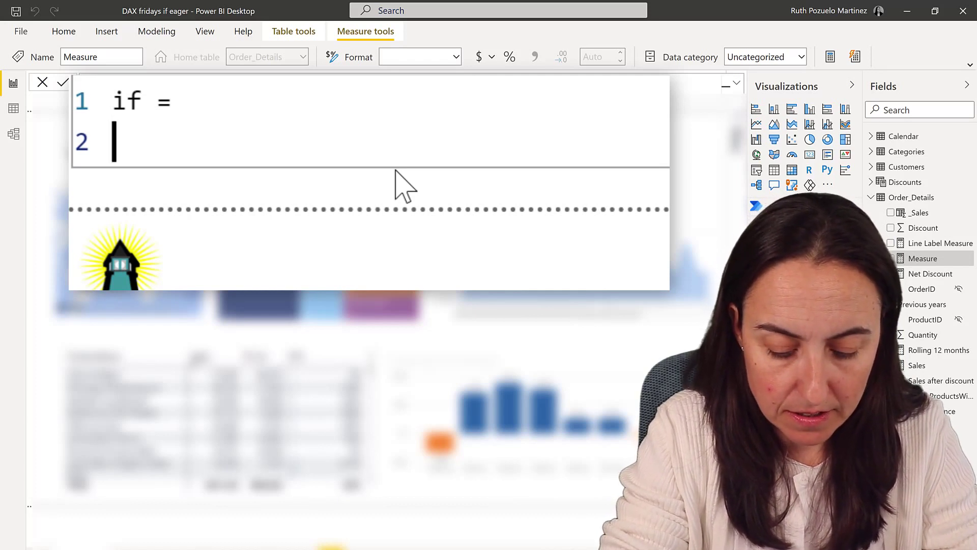
type("if")
key("Tab")
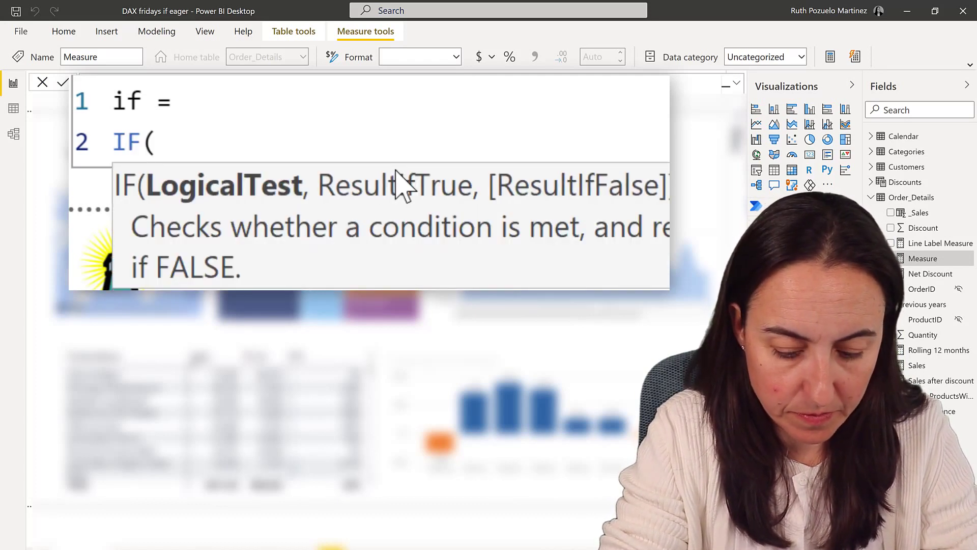
key("shift+Return")
type("[to")
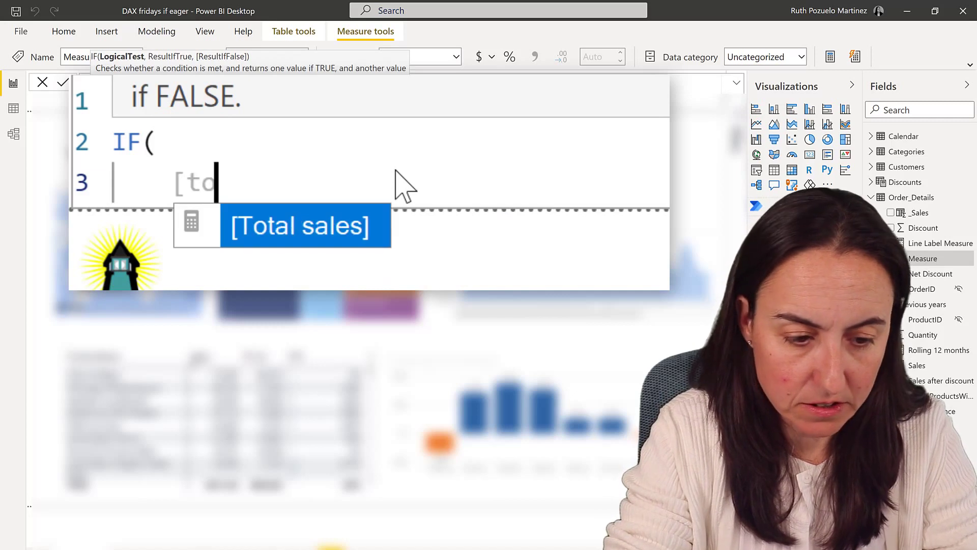
key("Tab")
type(">")
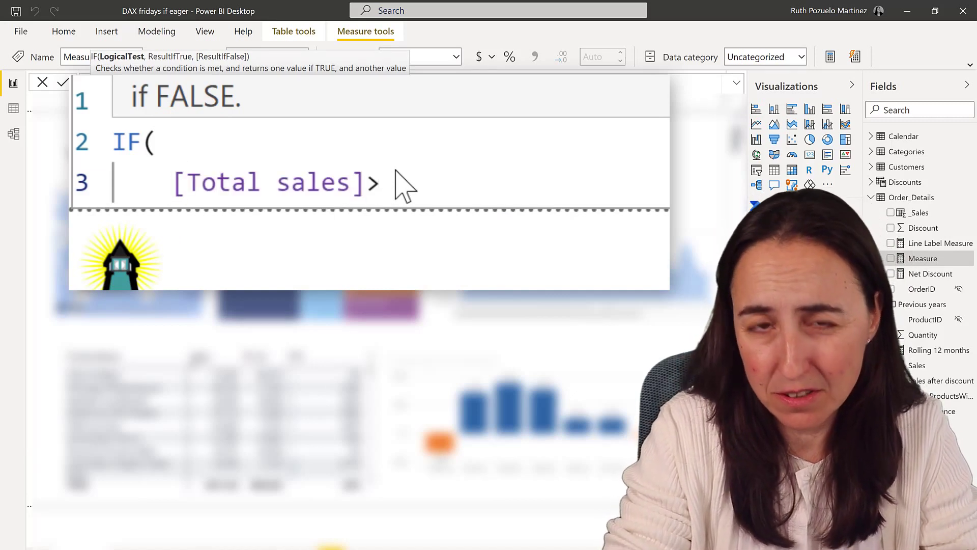
type("[")
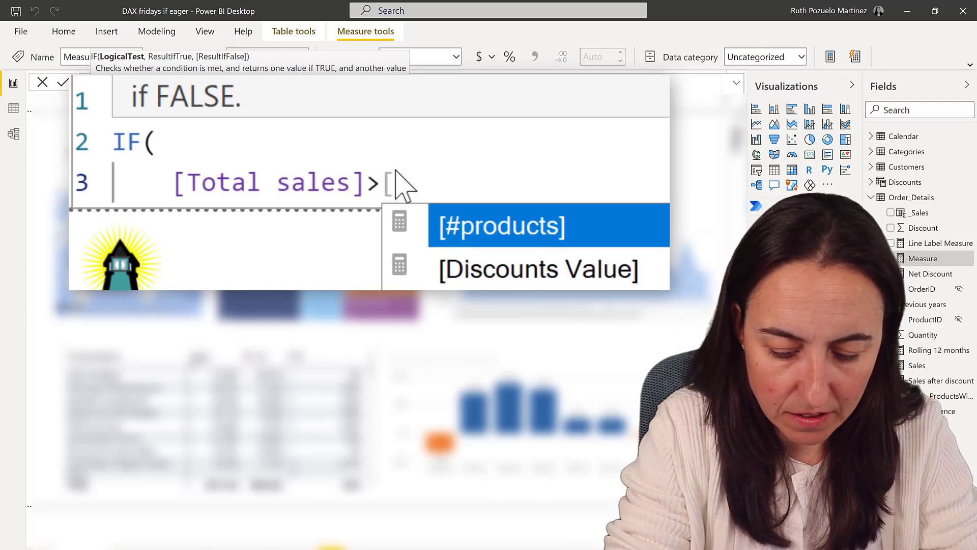
type("P")
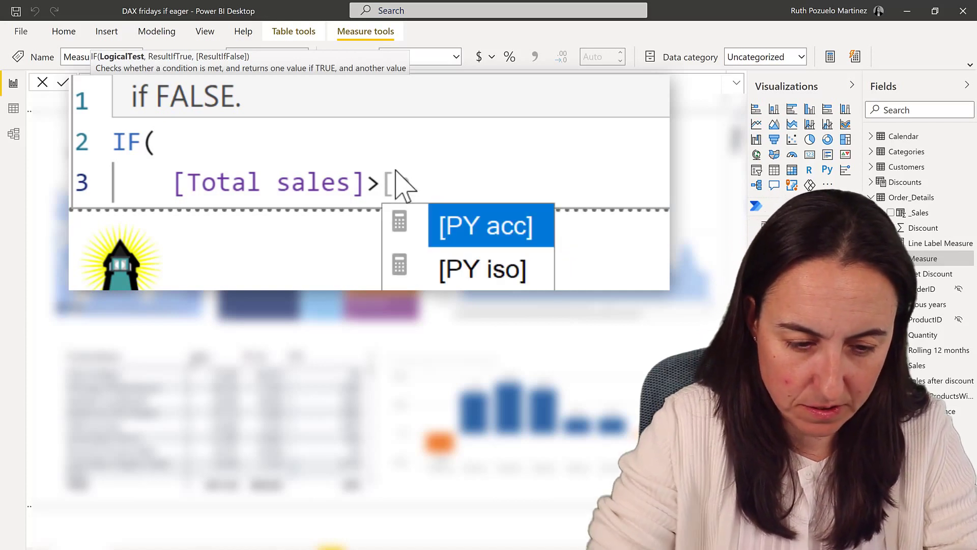
key("Down")
key("Tab")
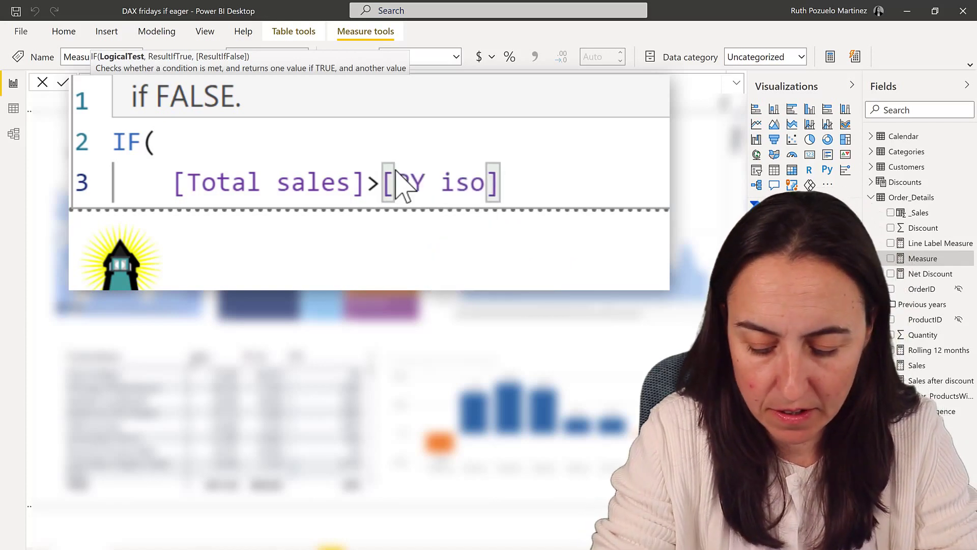
Finish the IF with [Total sales] if true, otherwise [Total sales]-[PY iso], and commit it.
type(",")
key("Return")
type("[")
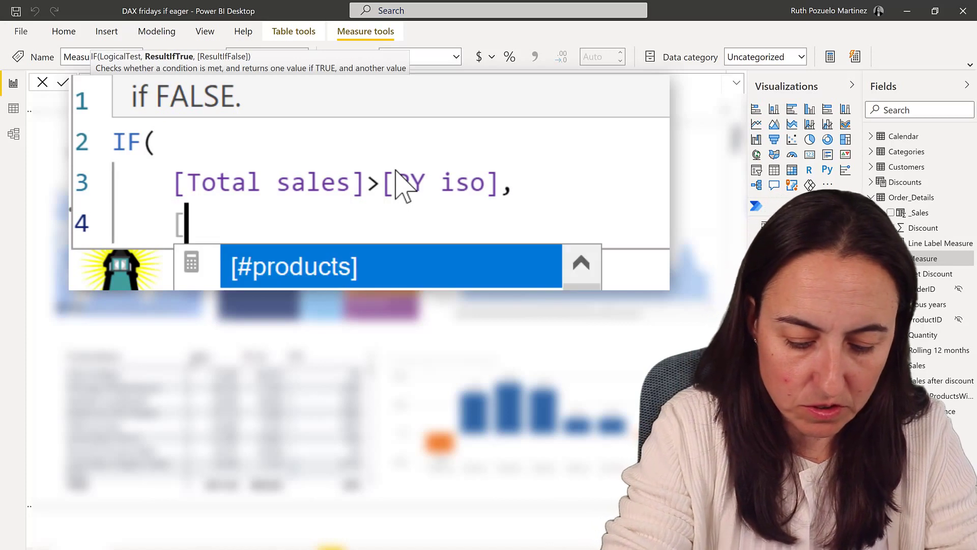
type("to")
key("Tab")
type(",")
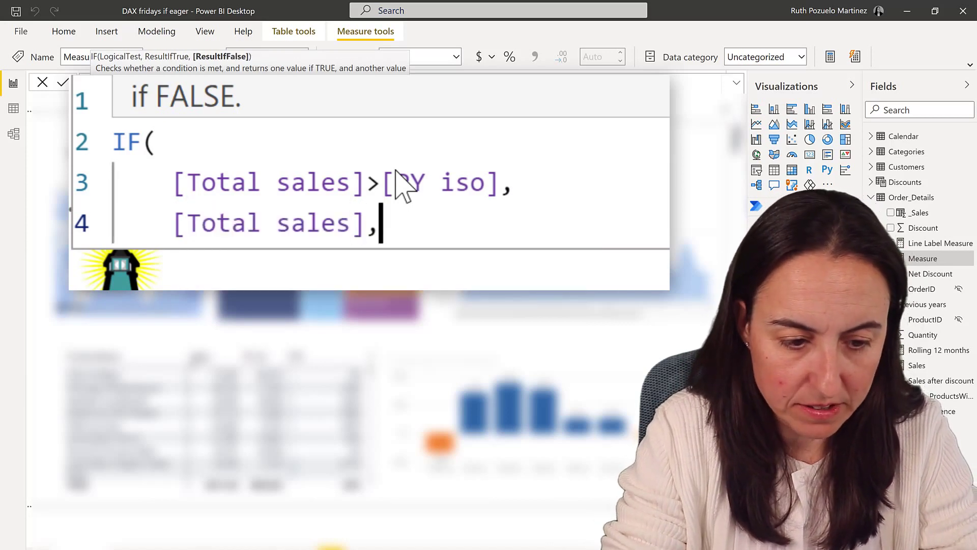
key("Return")
type("[to")
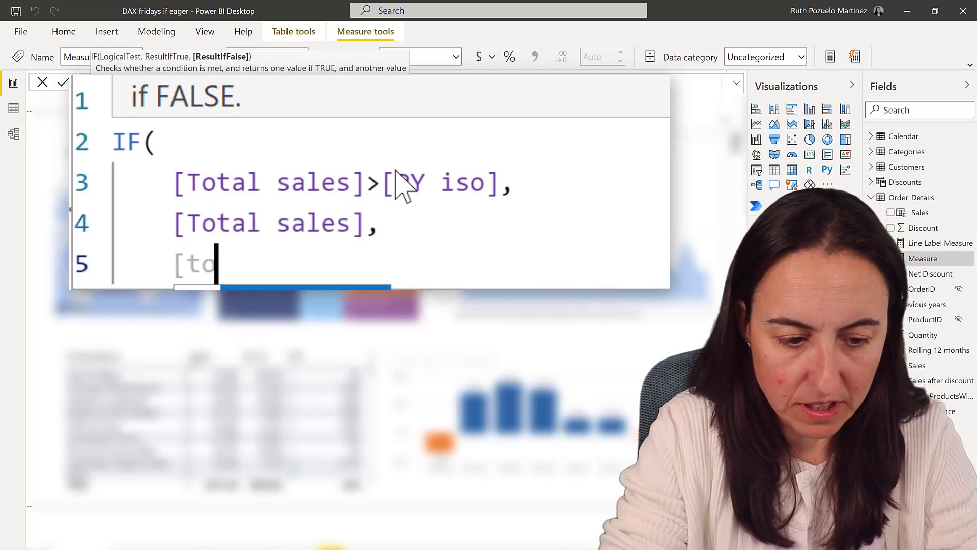
key("Tab")
type("-[")
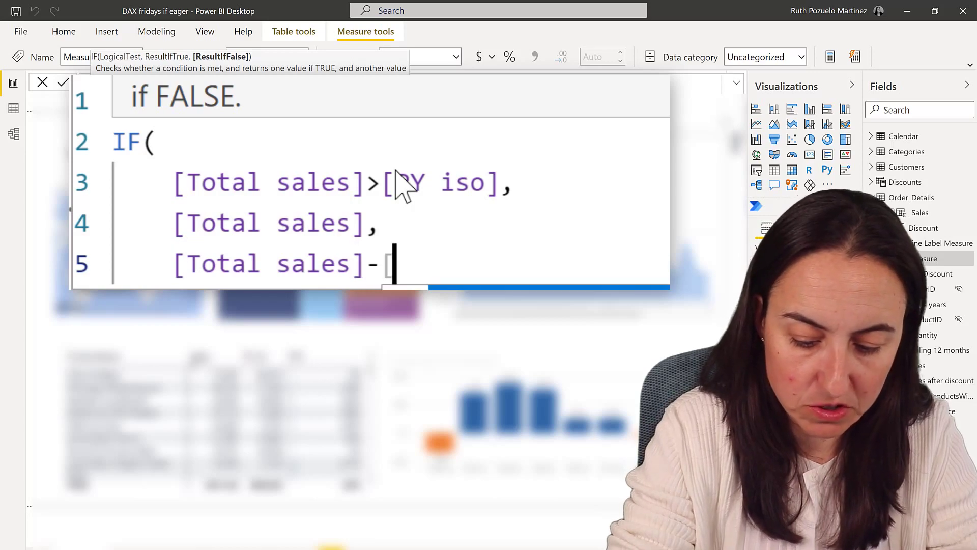
type("py")
key("Tab")
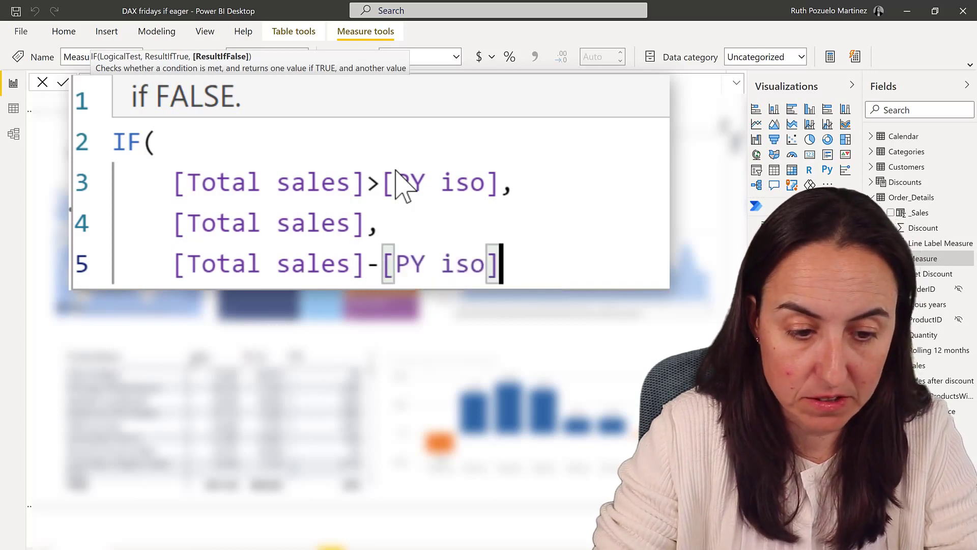
type(")")
key("Return")
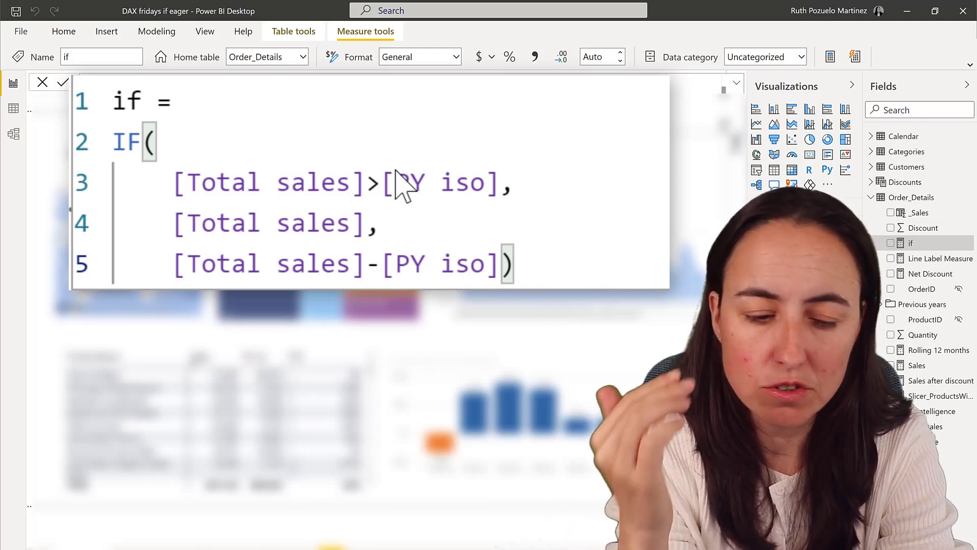
Go back into the if measure's formula and move to the end of its body.
left_click(277, 101)
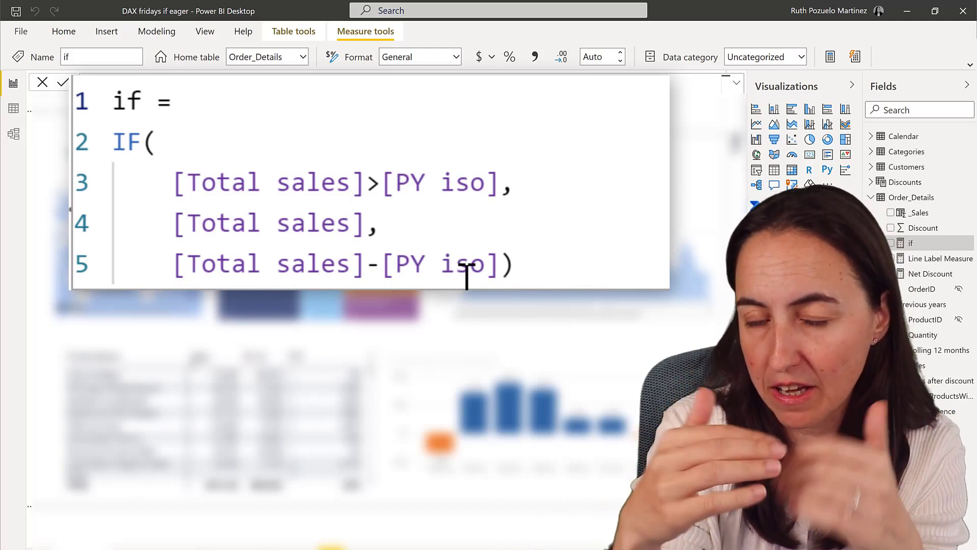
key("ctrl+End")
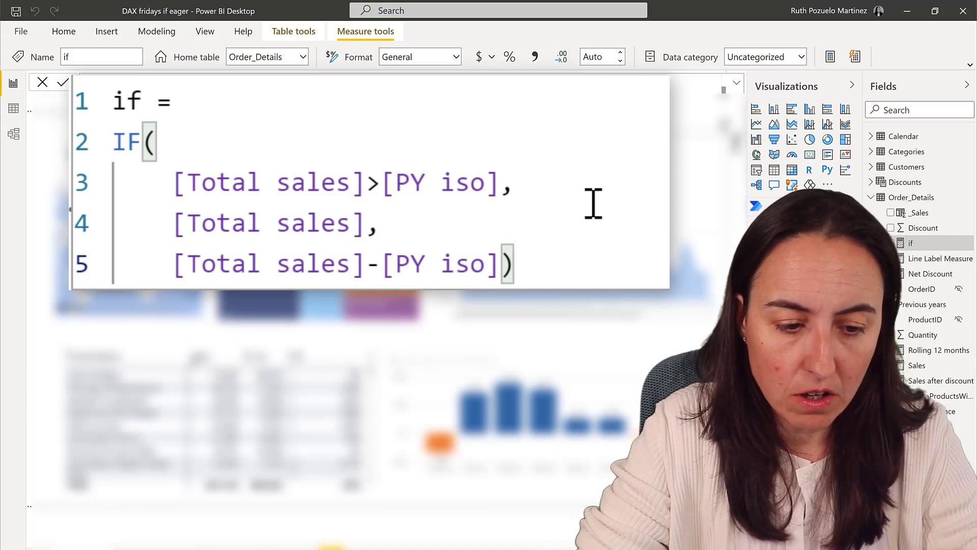
Name a new measure 'ifeager' and paste in the copied IF comparison formula.
type("ifeaf")
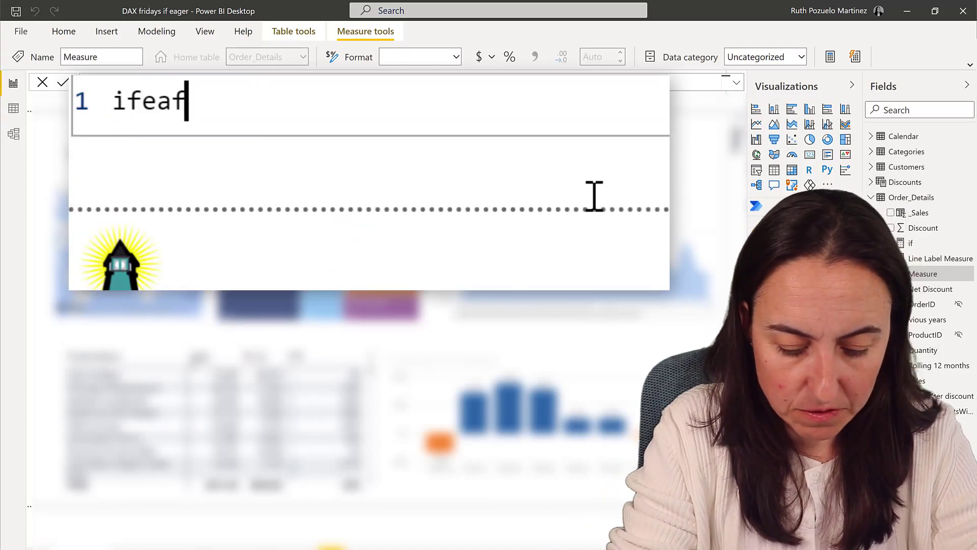
key("BackSpace")
type("ger ")
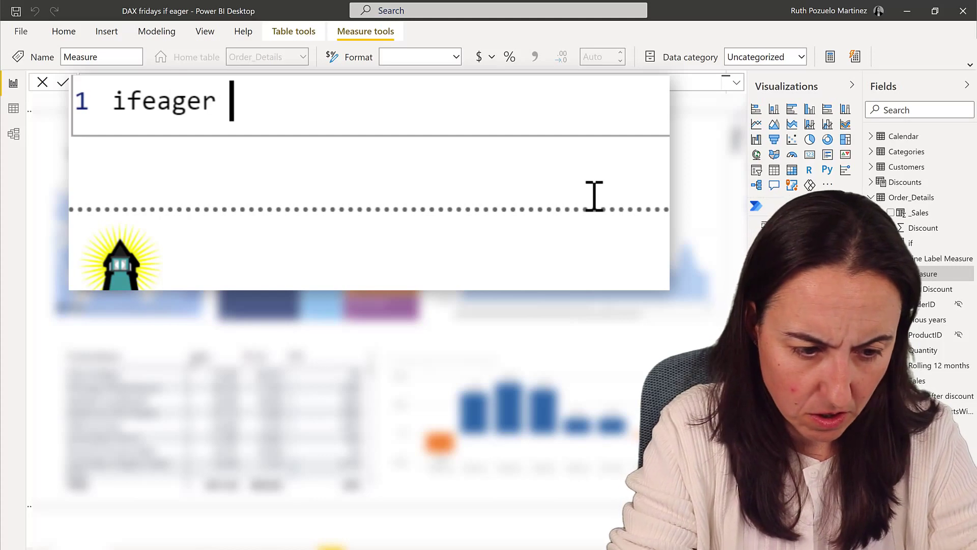
type("=")
key("shift+Return")
type("IF(     [Total sales]>[PY iso],     [Total sales],     [Total sales]-[PY iso])")
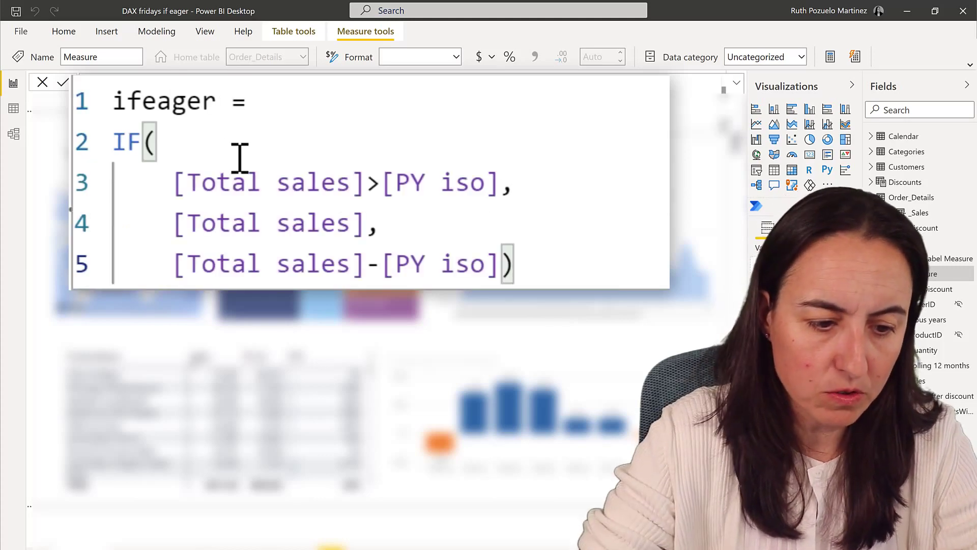
Change IF to IF.EAGER, review its arguments, and commit the ifeager measure.
left_click(144, 152)
type(".e")
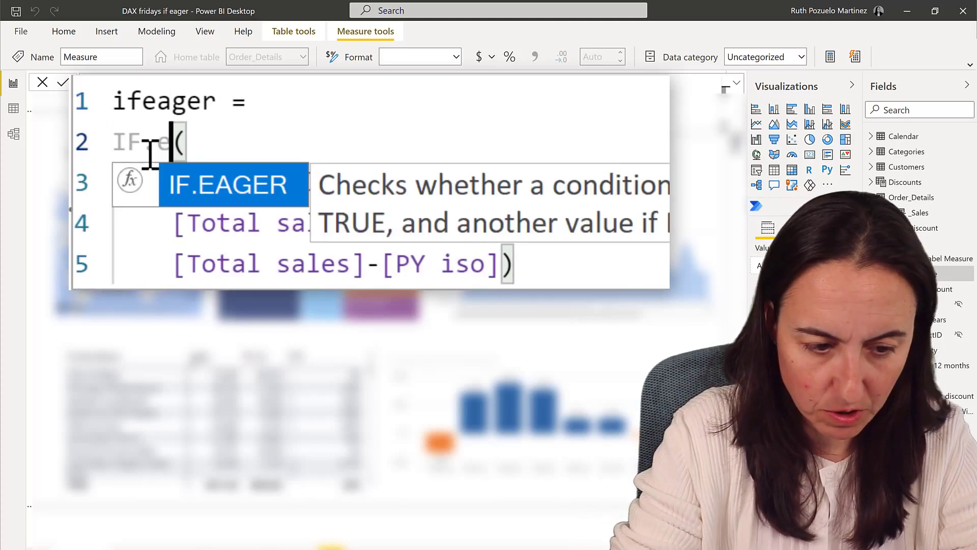
key("Tab")
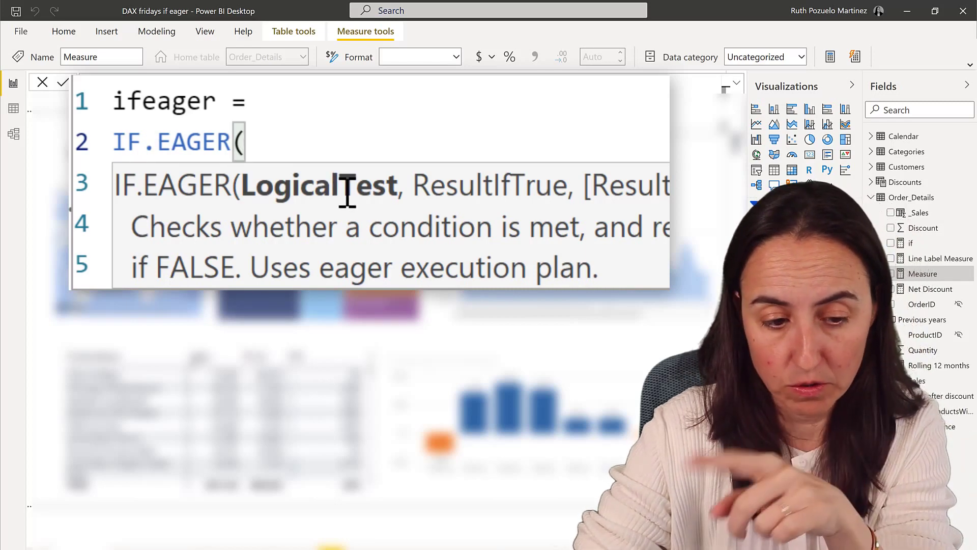
left_click(519, 183)
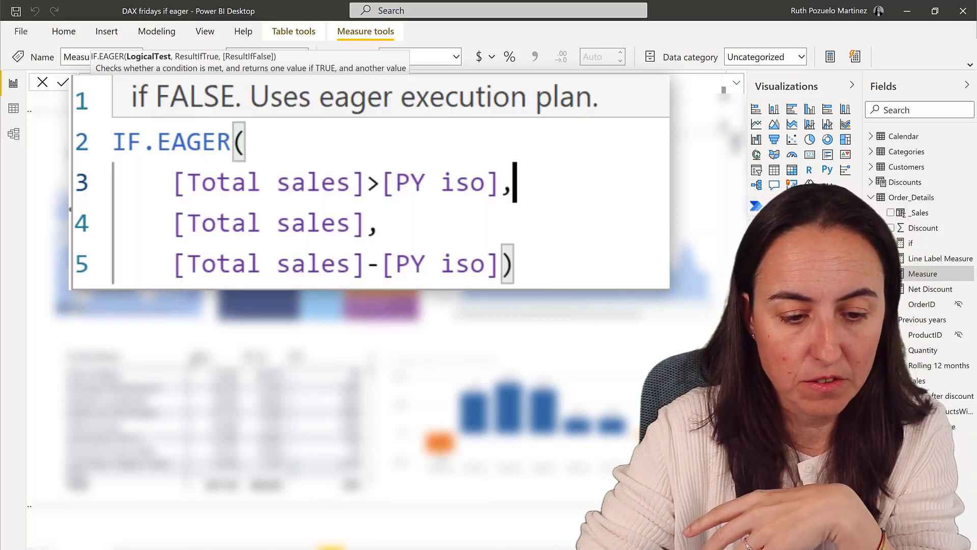
left_click(437, 221)
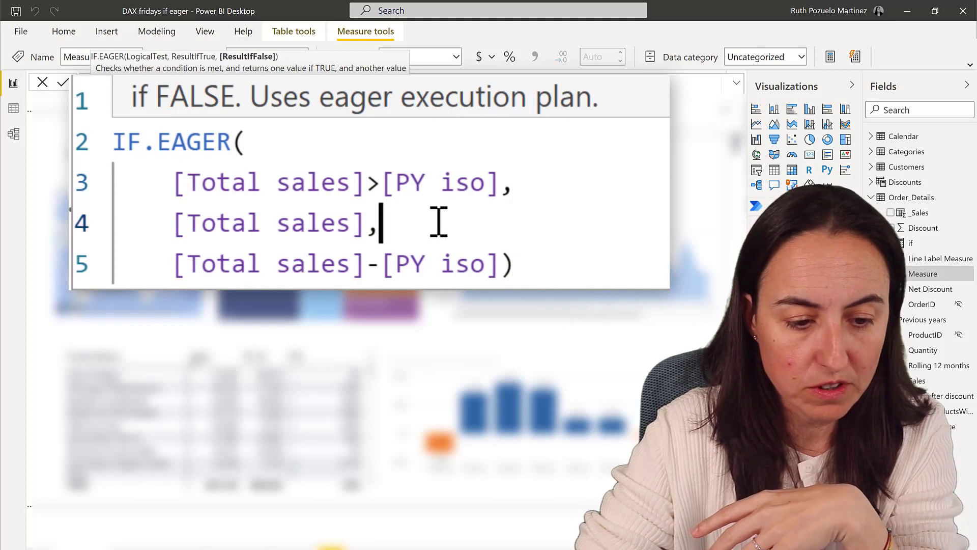
left_click(647, 259)
key("Return")
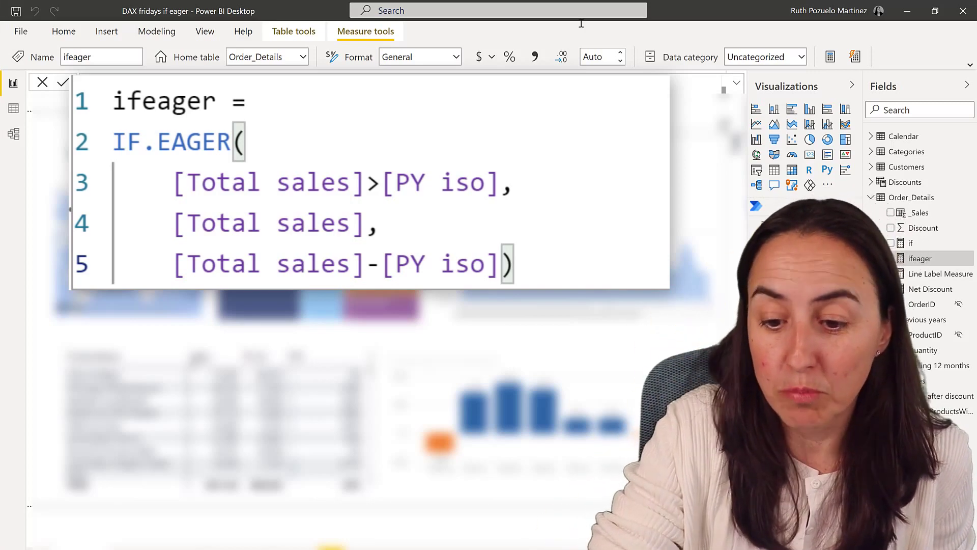
Create an 'if variables' measure in Order_Details defining VAR CYSales = [Total sales].
right_click(897, 198)
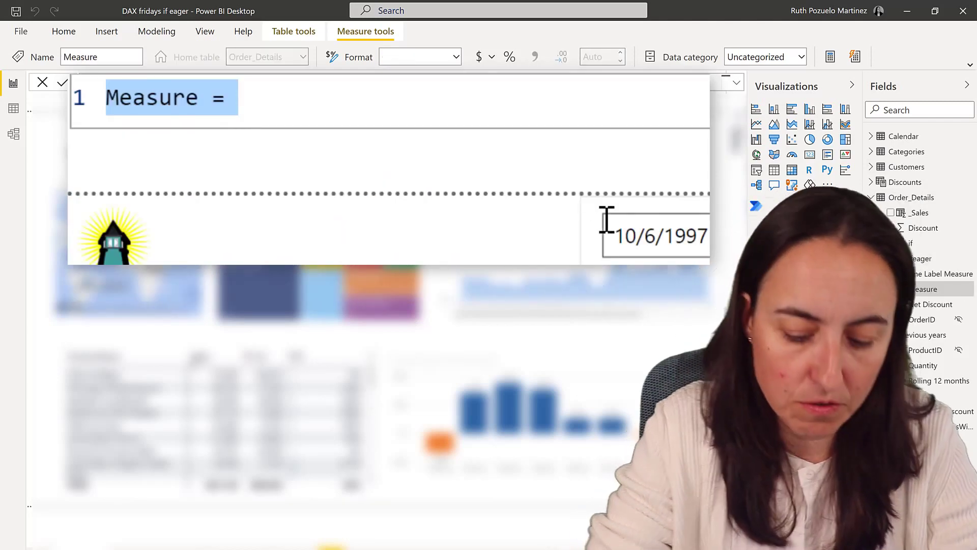
type("if")
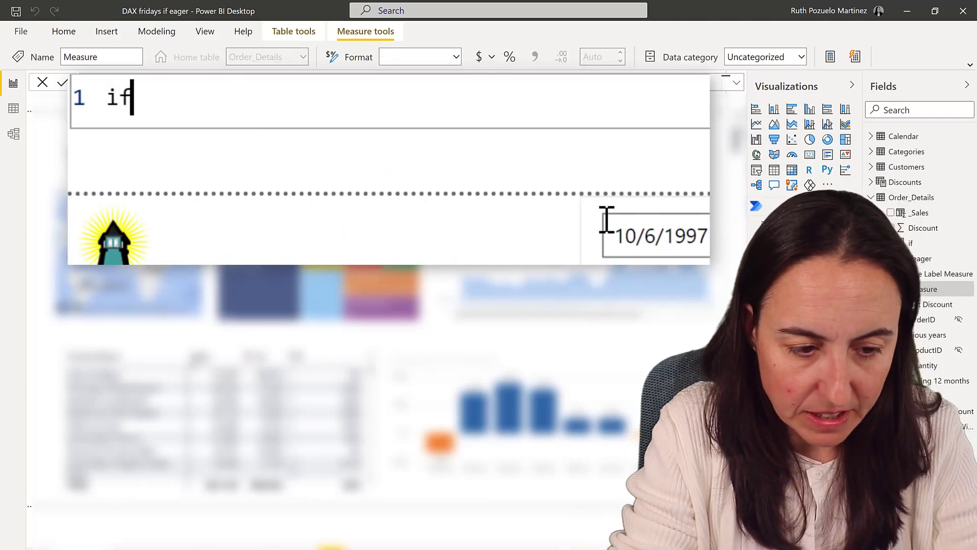
type(" variabl")
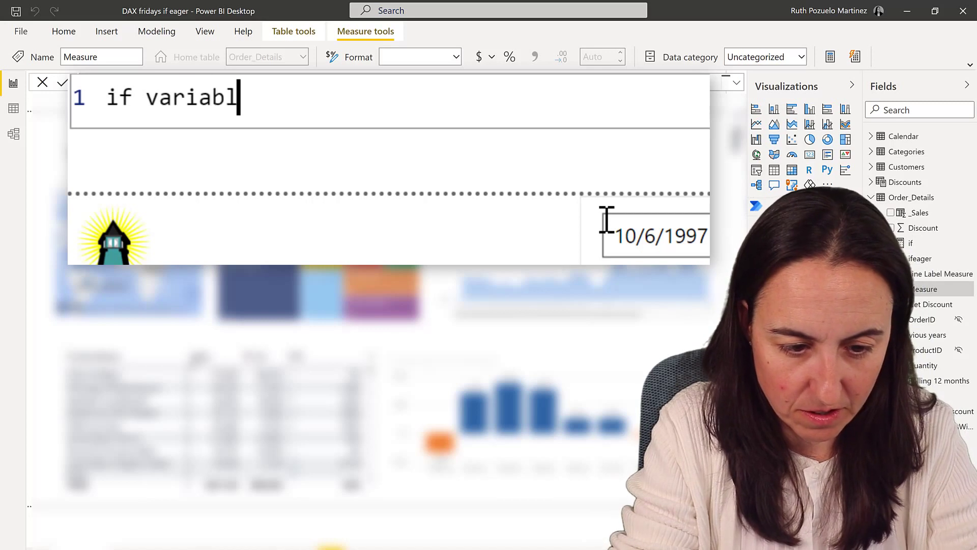
type("es =")
key("Return")
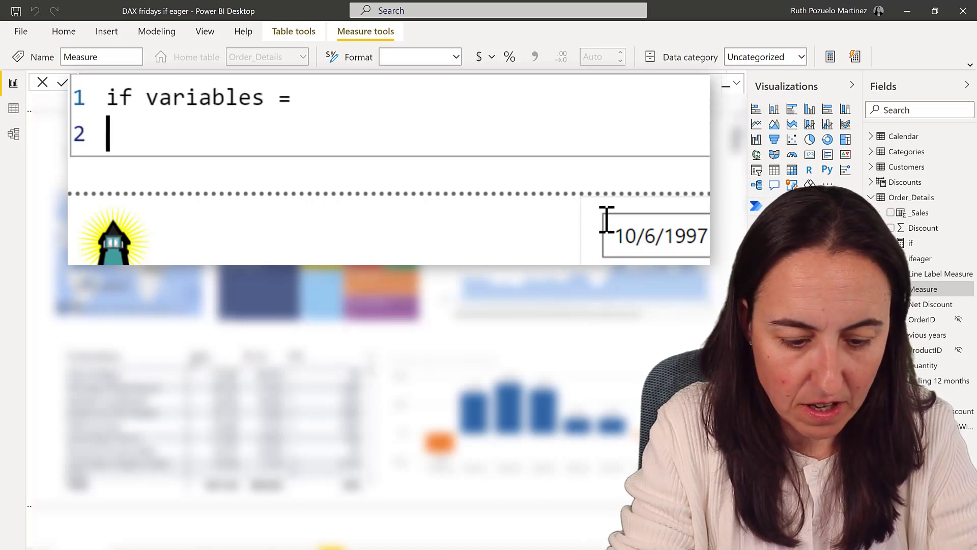
type("VAR ")
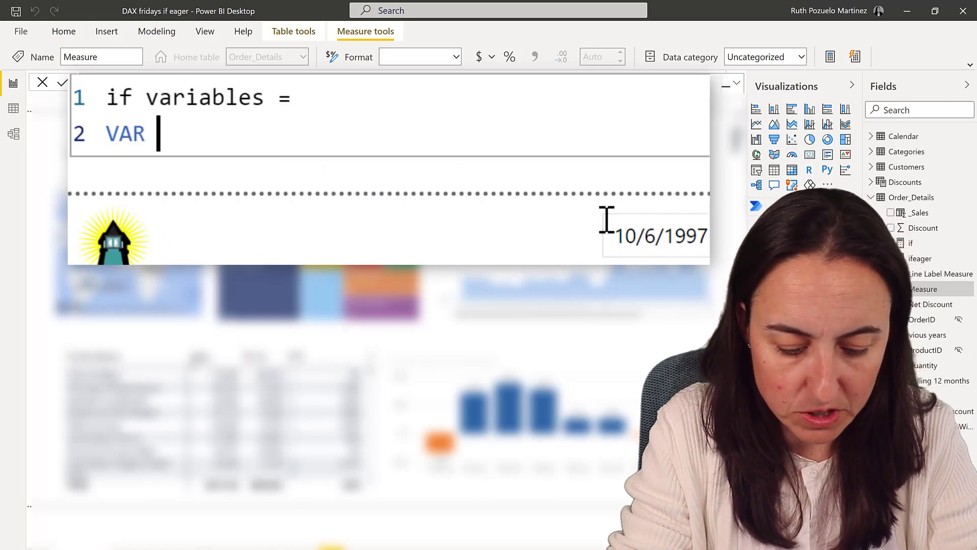
type("sale")
key("BackSpace")
key("BackSpace")
key("BackSpace")
key("BackSpace")
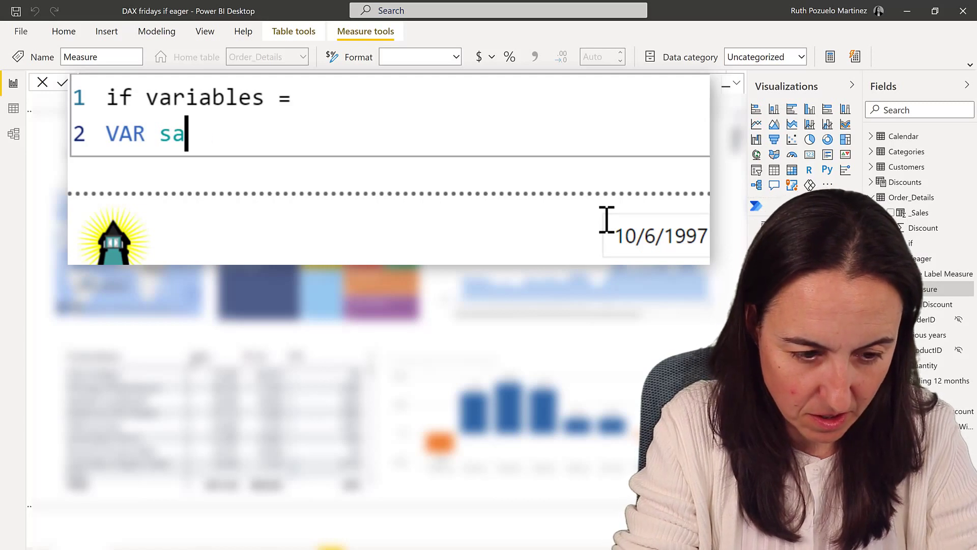
type("V")
key("BackSpace")
type("CY")
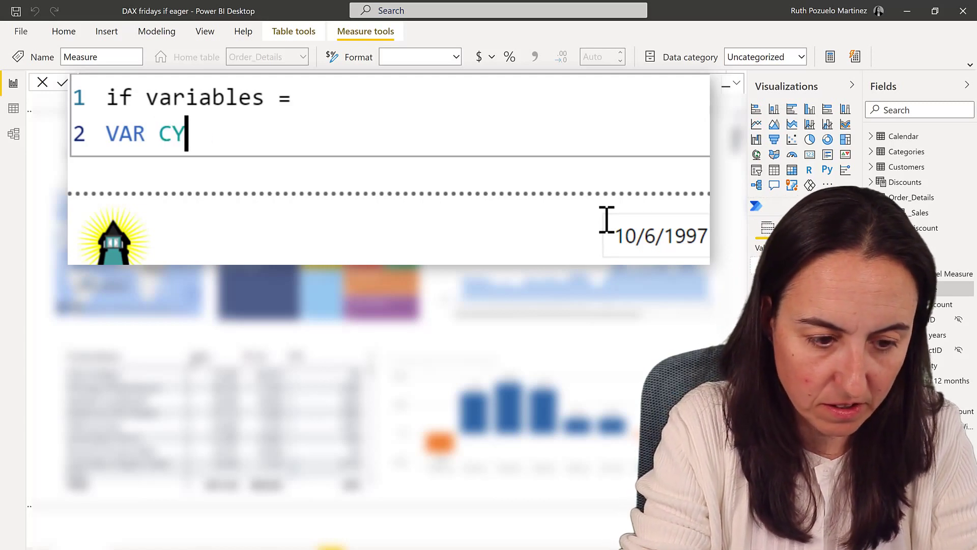
type("Sales ")
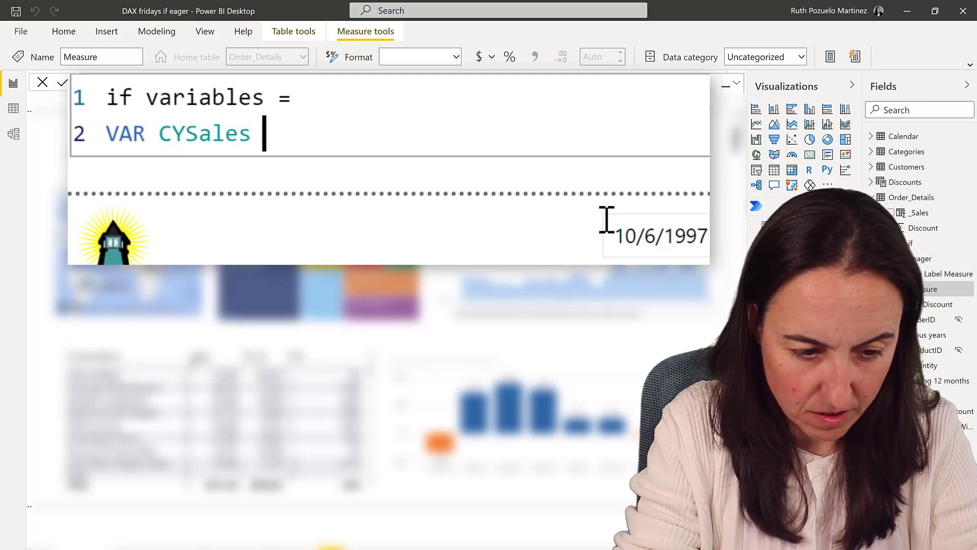
type("= 8")
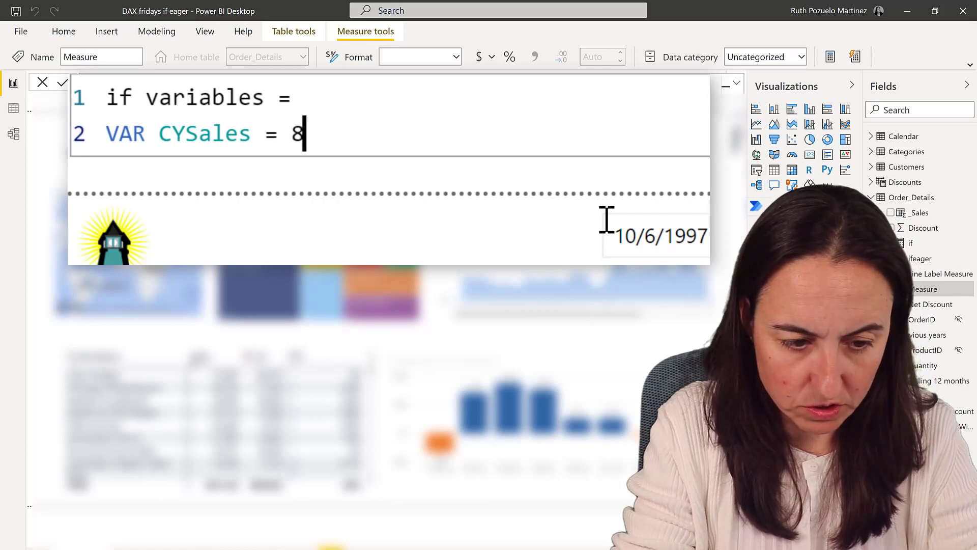
key("BackSpace")
type("[to")
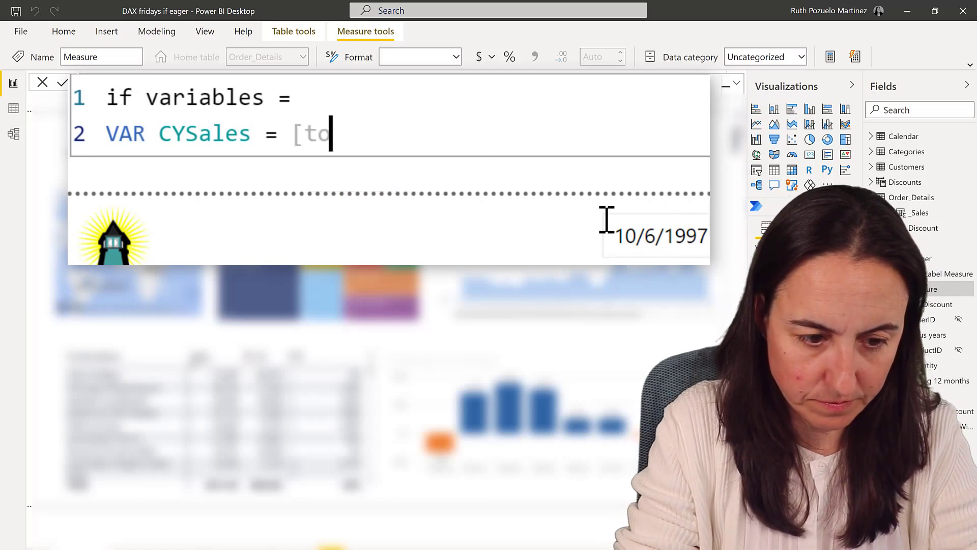
key("Tab")
Add VAR PYsales = [PY iso] and a return line to the measure.
key("Return")
type("VA")
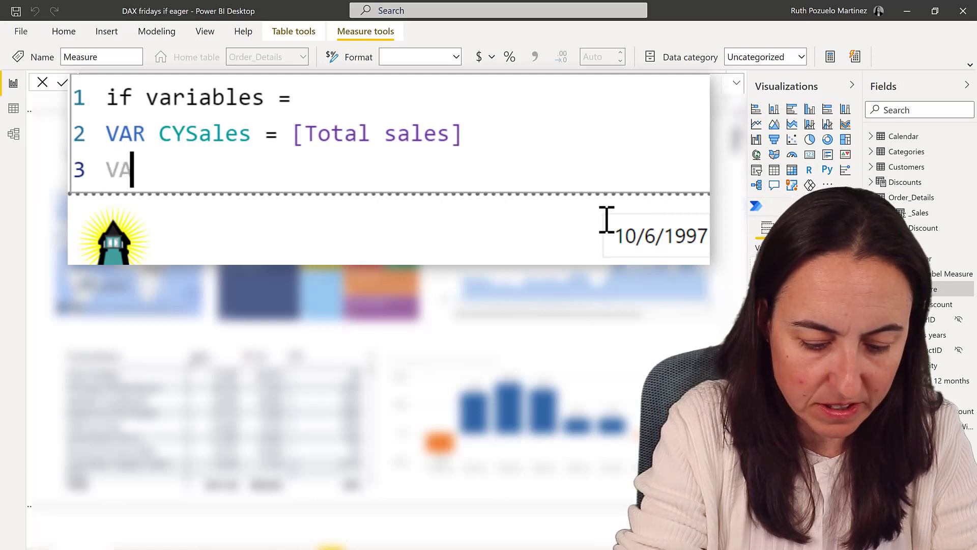
type("R PY")
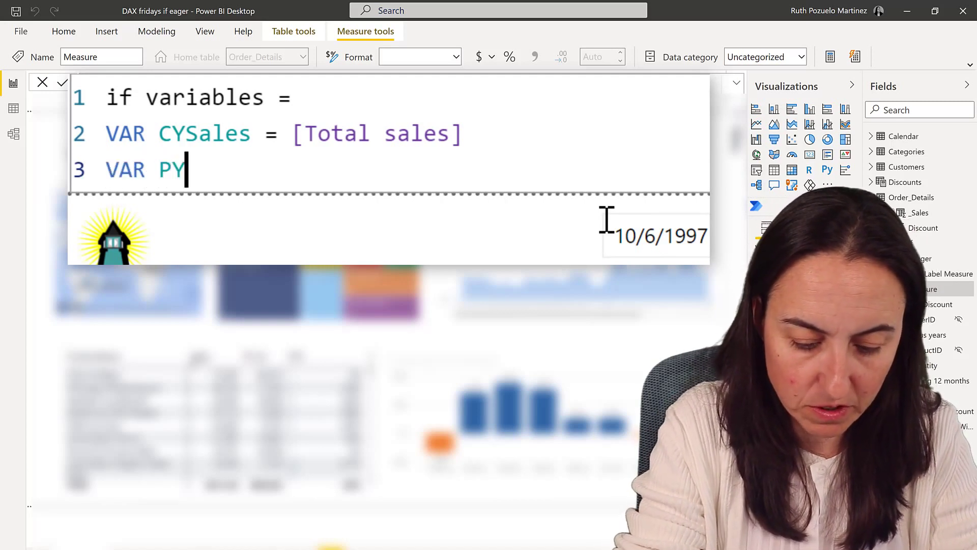
type("sales ")
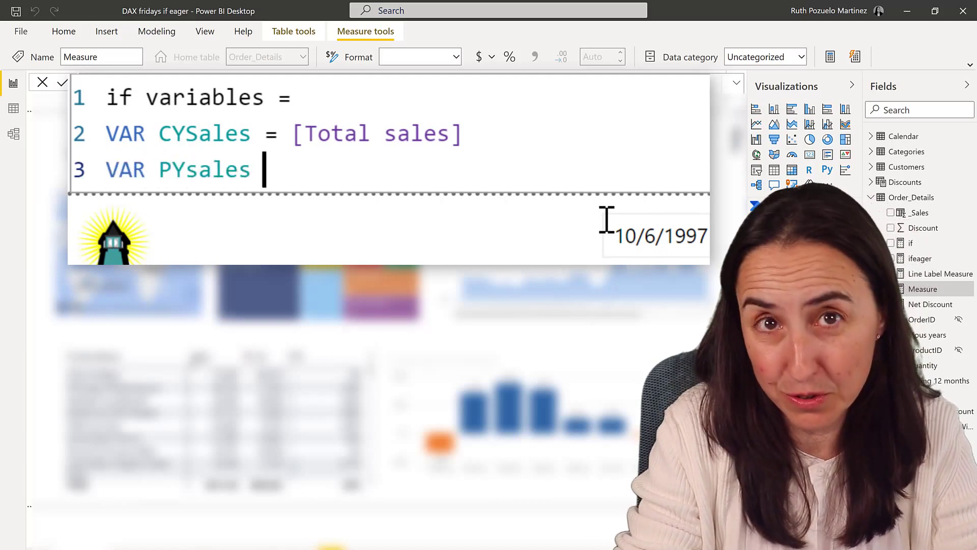
type("=")
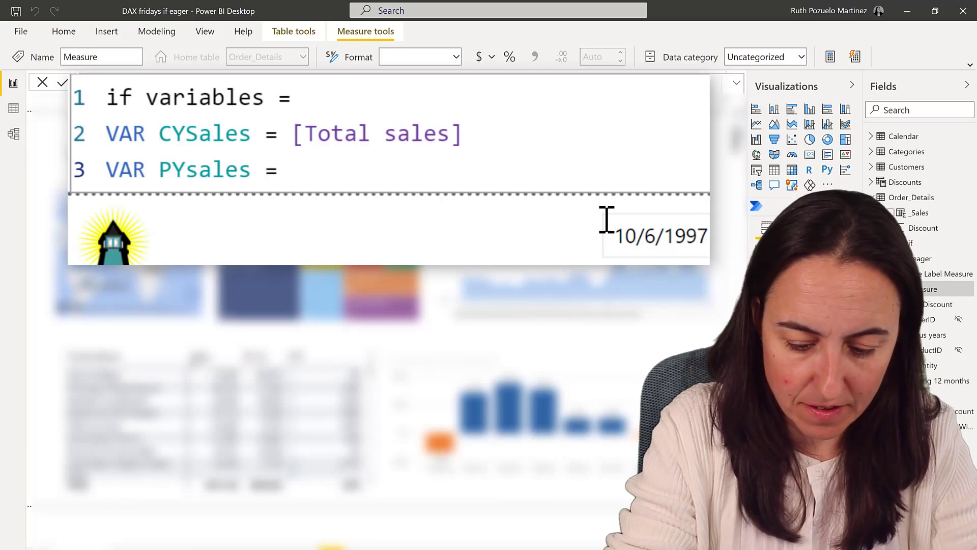
type(" [p")
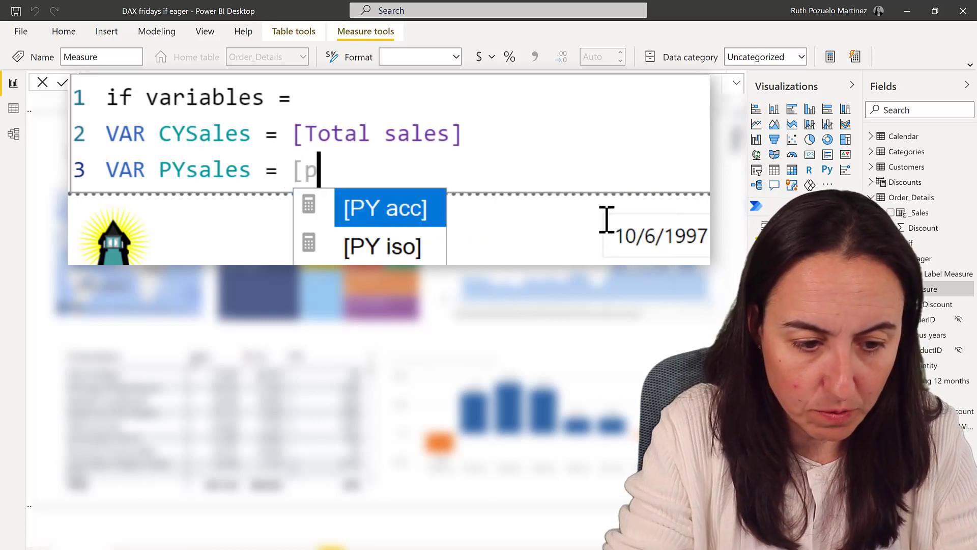
key("Down")
key("Tab")
key("shift+Return")
type("re")
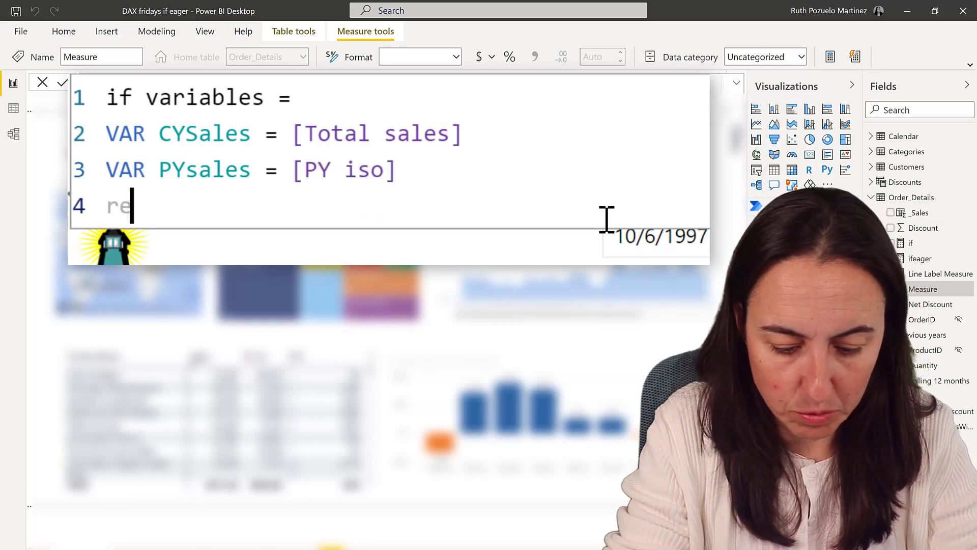
type("turn")
key("shift+Return")
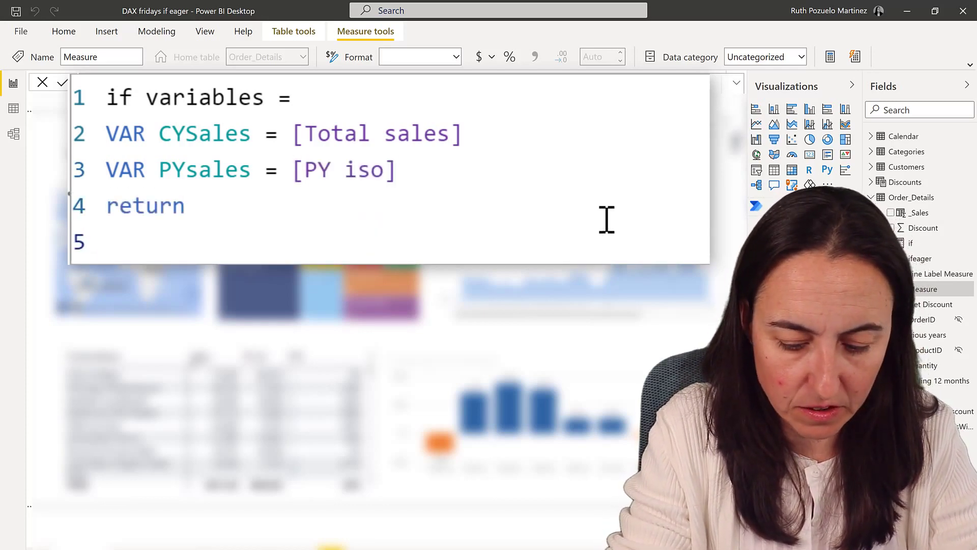
Begin the return expression with IF(CYSales>PYsales after removing a wrong [if] insertion.
type("if")
key("Tab")
key("BackSpace")
key("BackSpace")
key("BackSpace")
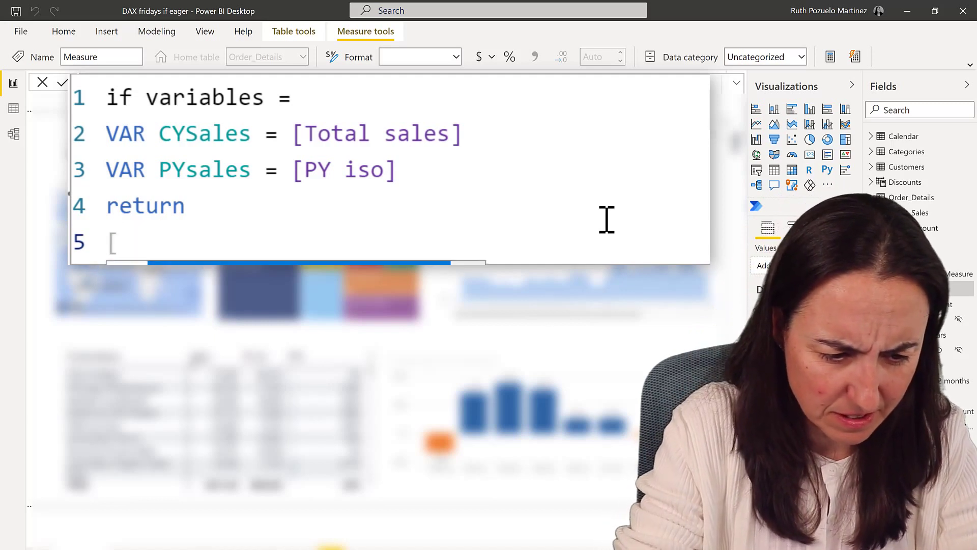
key("BackSpace")
type("if(")
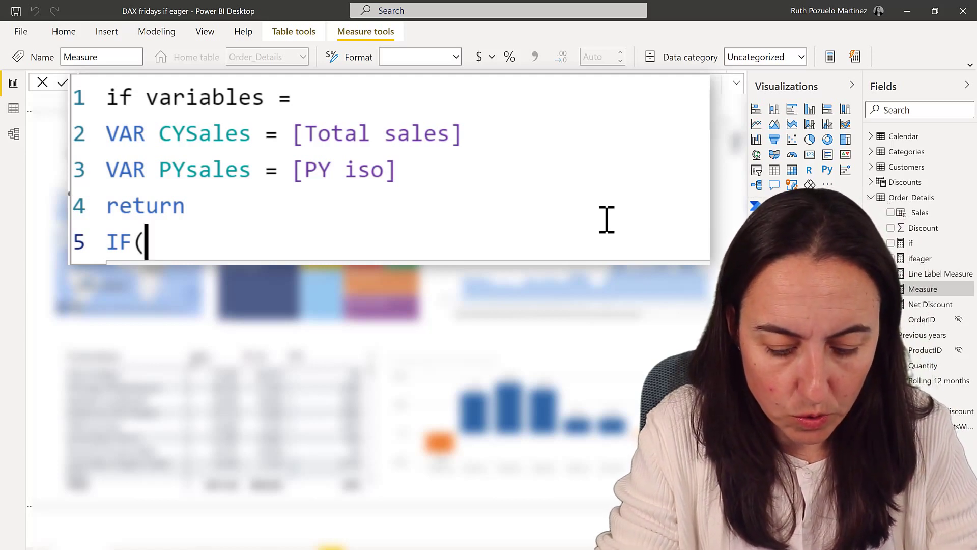
type("cy")
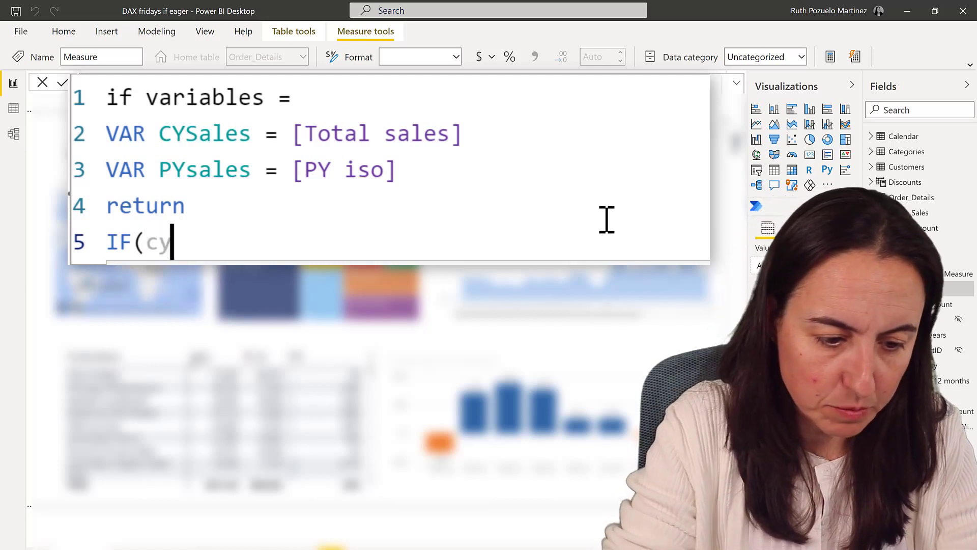
key("Tab")
type(">")
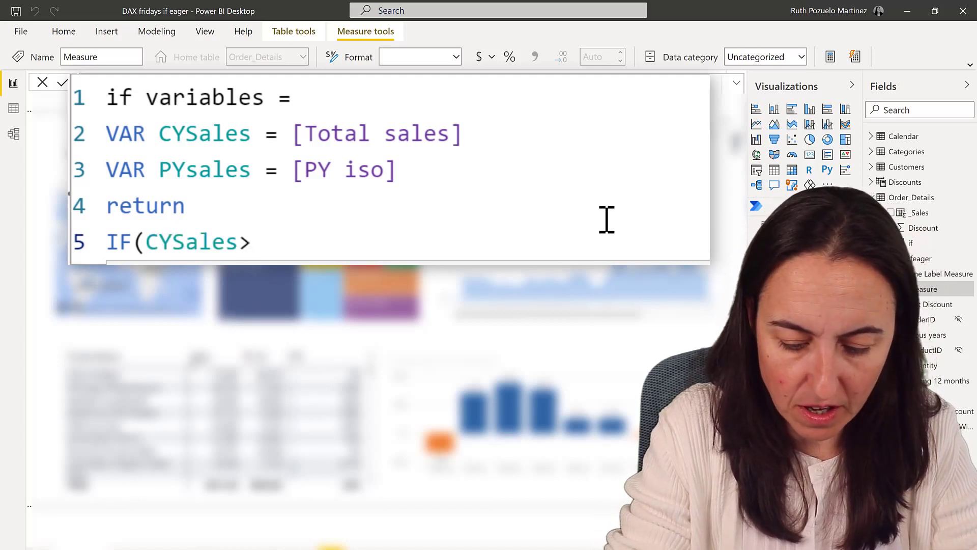
type("py")
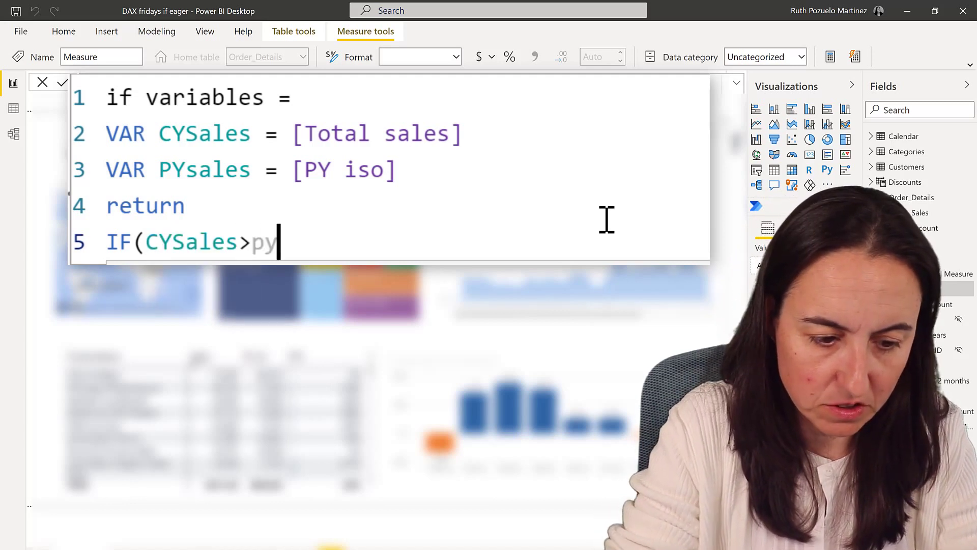
key("Tab")
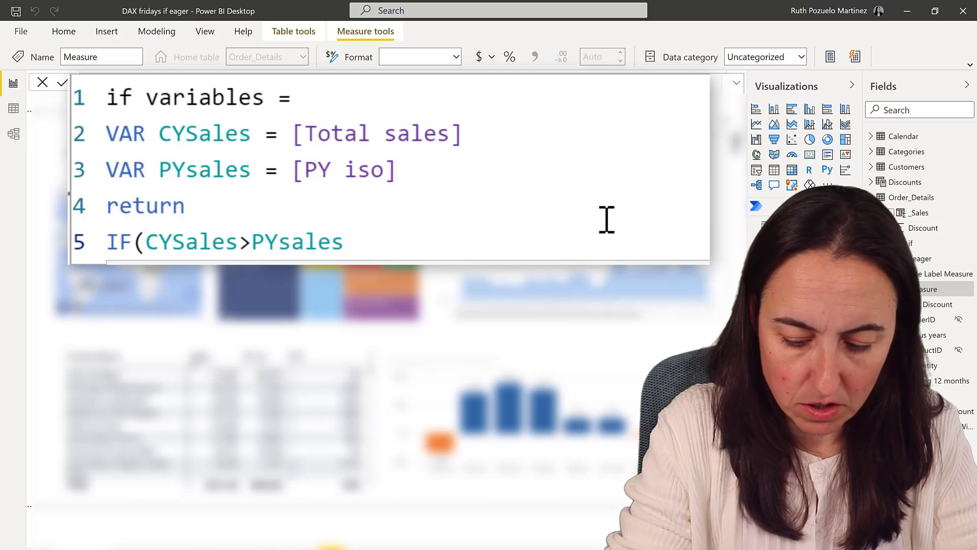
Complete it with CYSales as the true result and CYSales-PYsales as the false result.
type(", ")
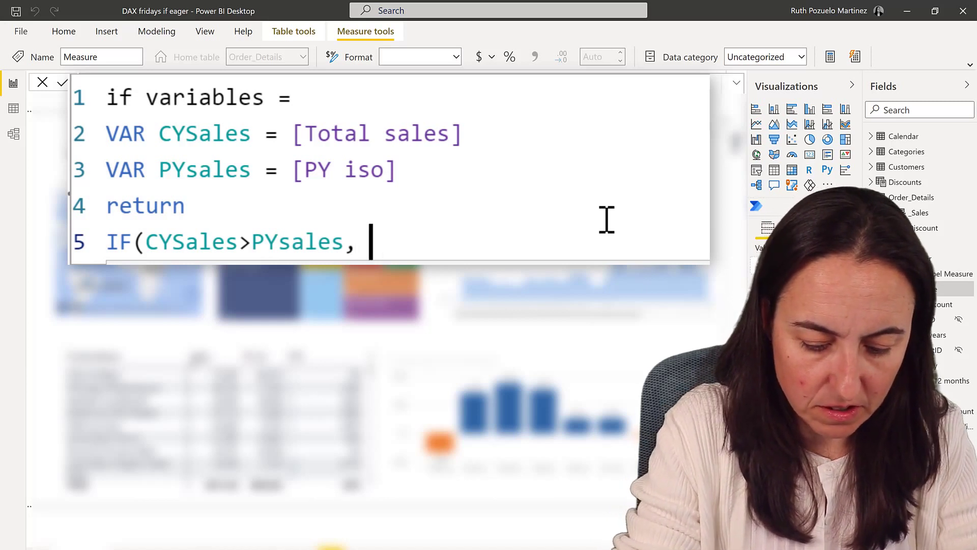
type("cy")
key("Tab")
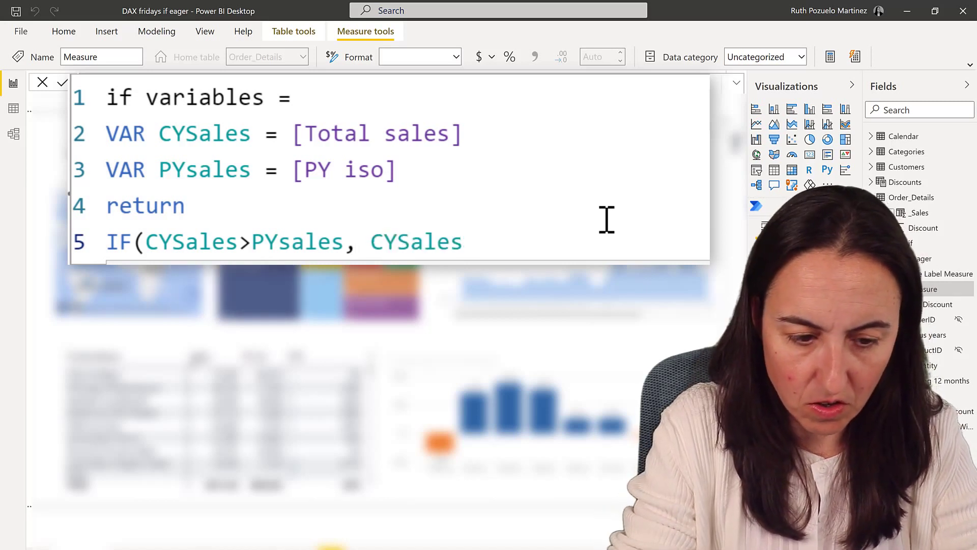
type(", cy")
key("Tab")
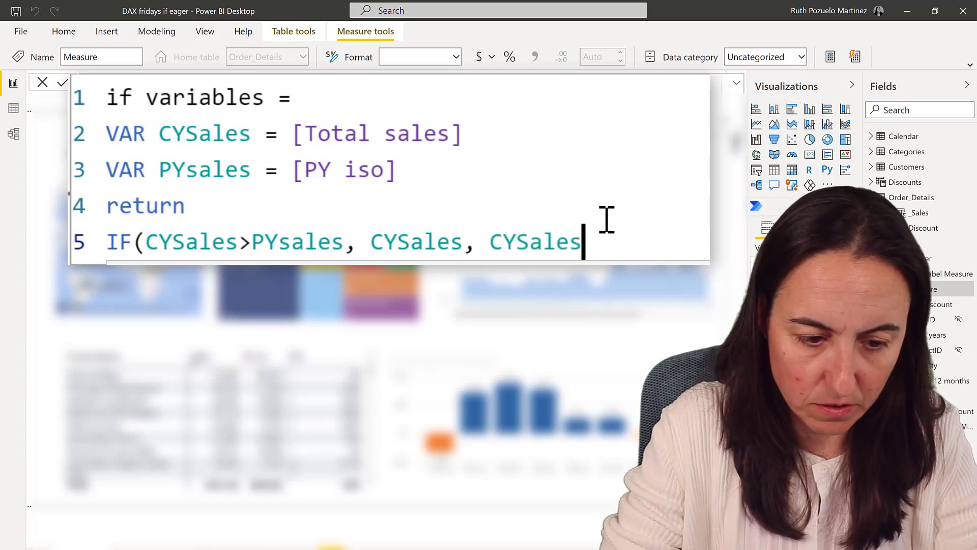
type("-py")
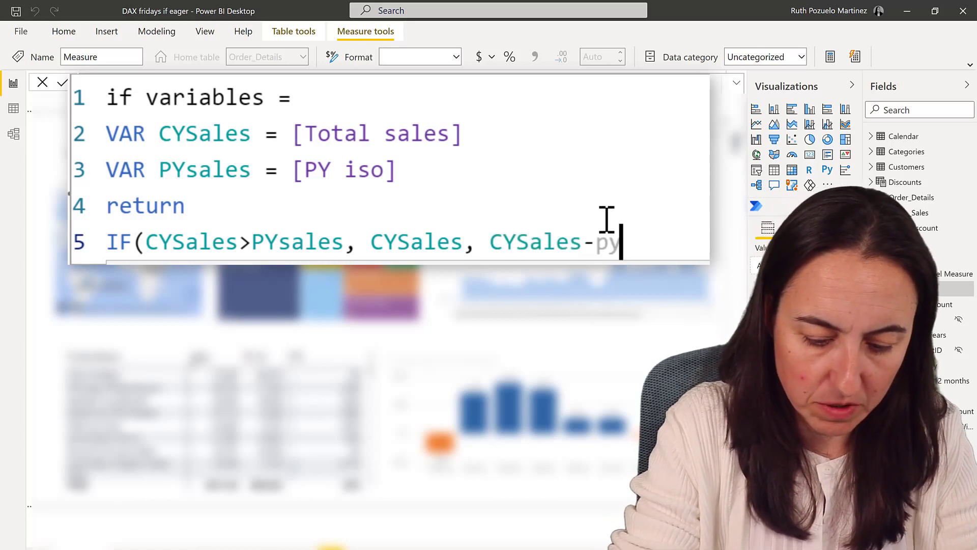
key("Tab")
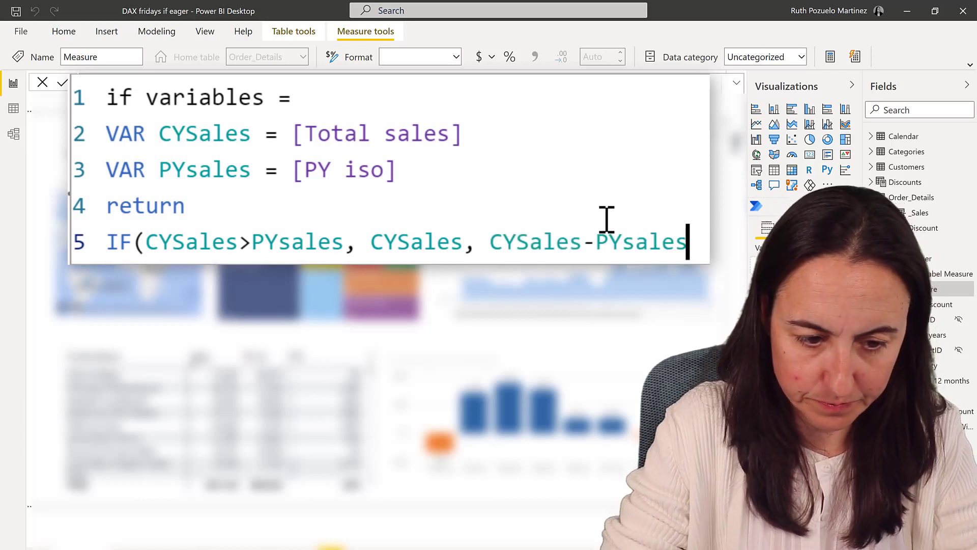
type(")")
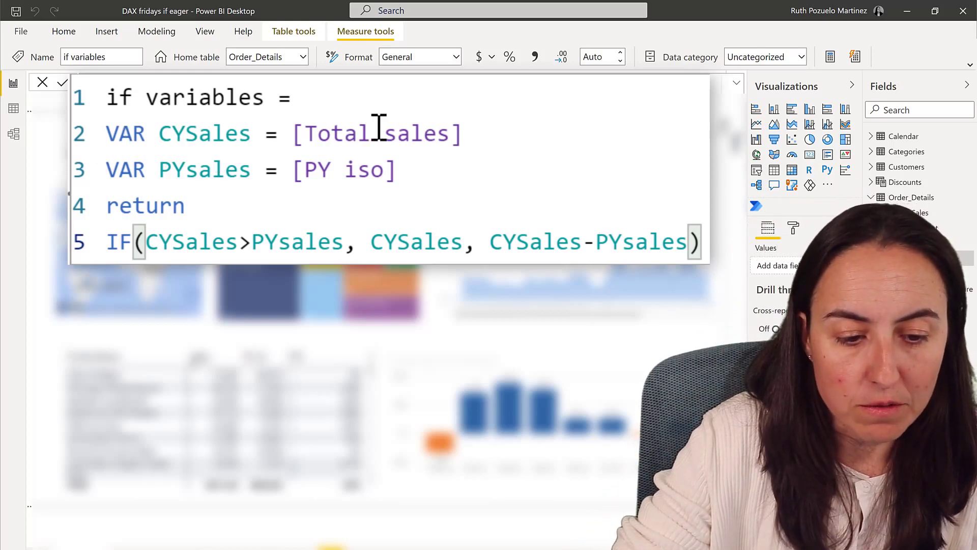
left_click_drag(438, 173, 108, 134)
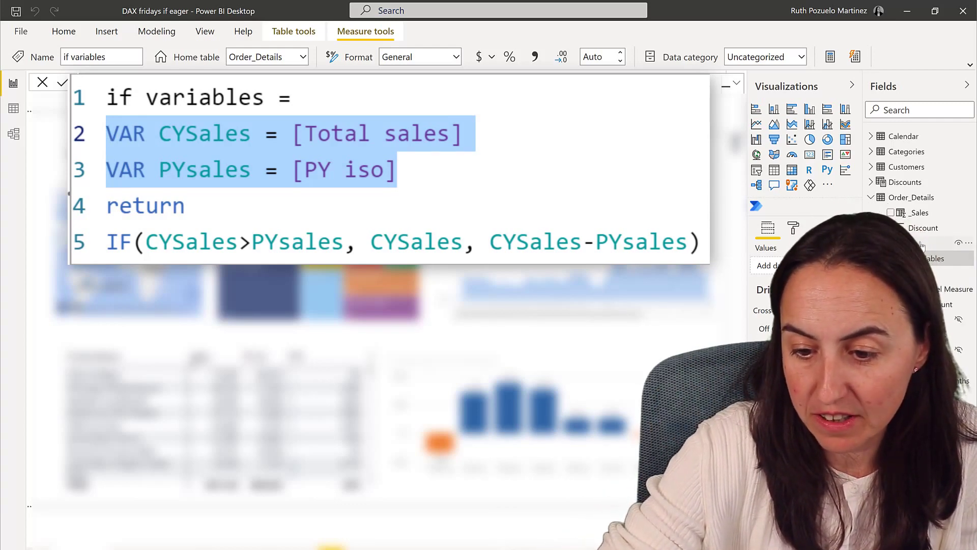
left_click(922, 244)
left_click(264, 169)
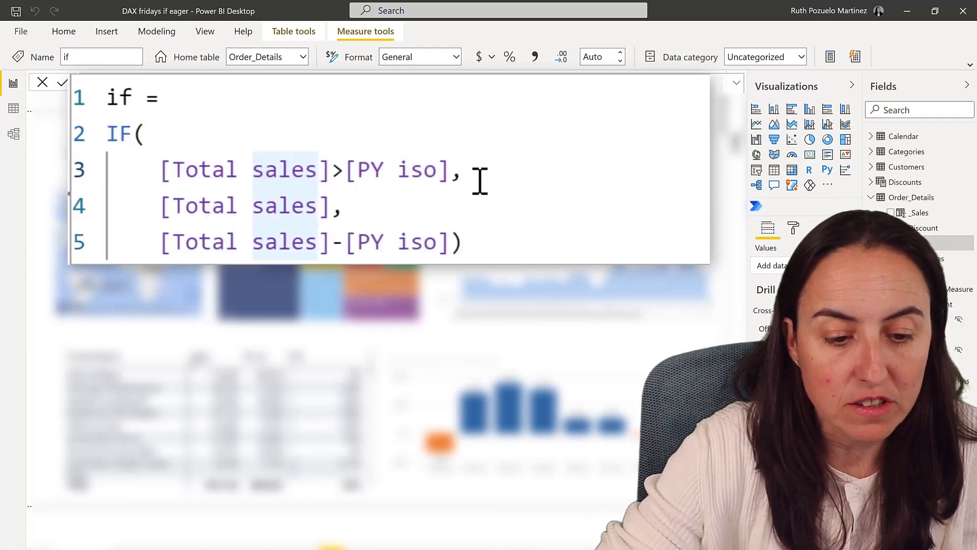
left_click(199, 203)
left_click(213, 242)
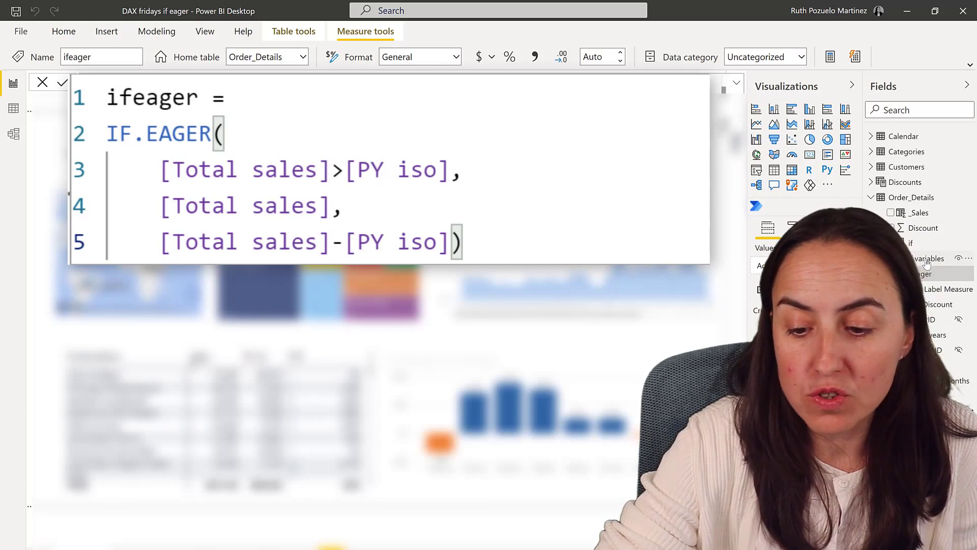
left_click(927, 259)
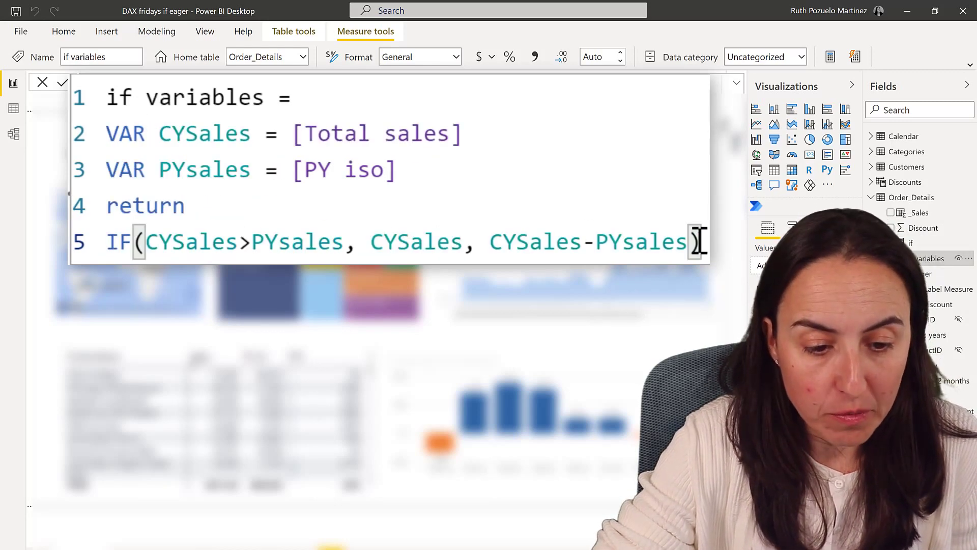
left_click_drag(698, 241, 170, 96)
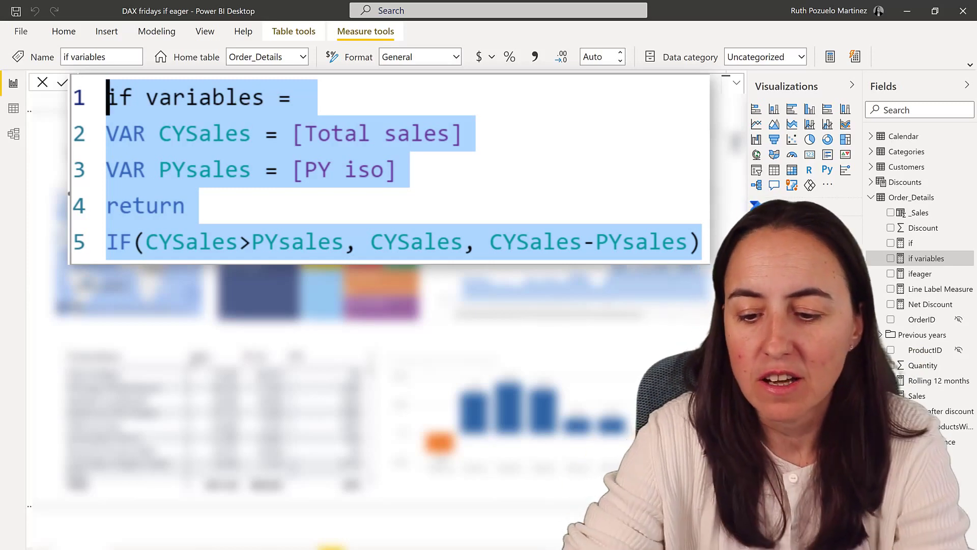
Select the ifeager measure to show its IF.EAGER formula in the formula bar.
left_click(930, 275)
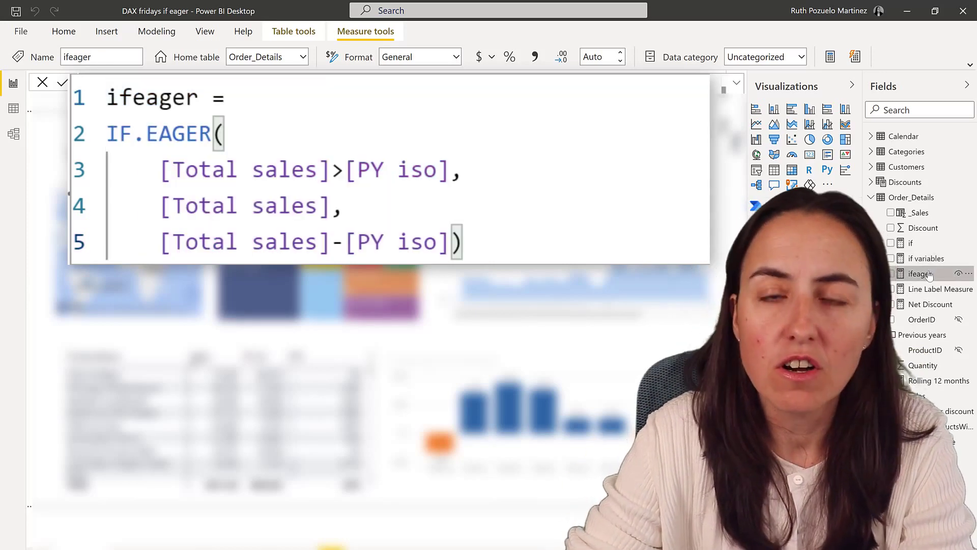